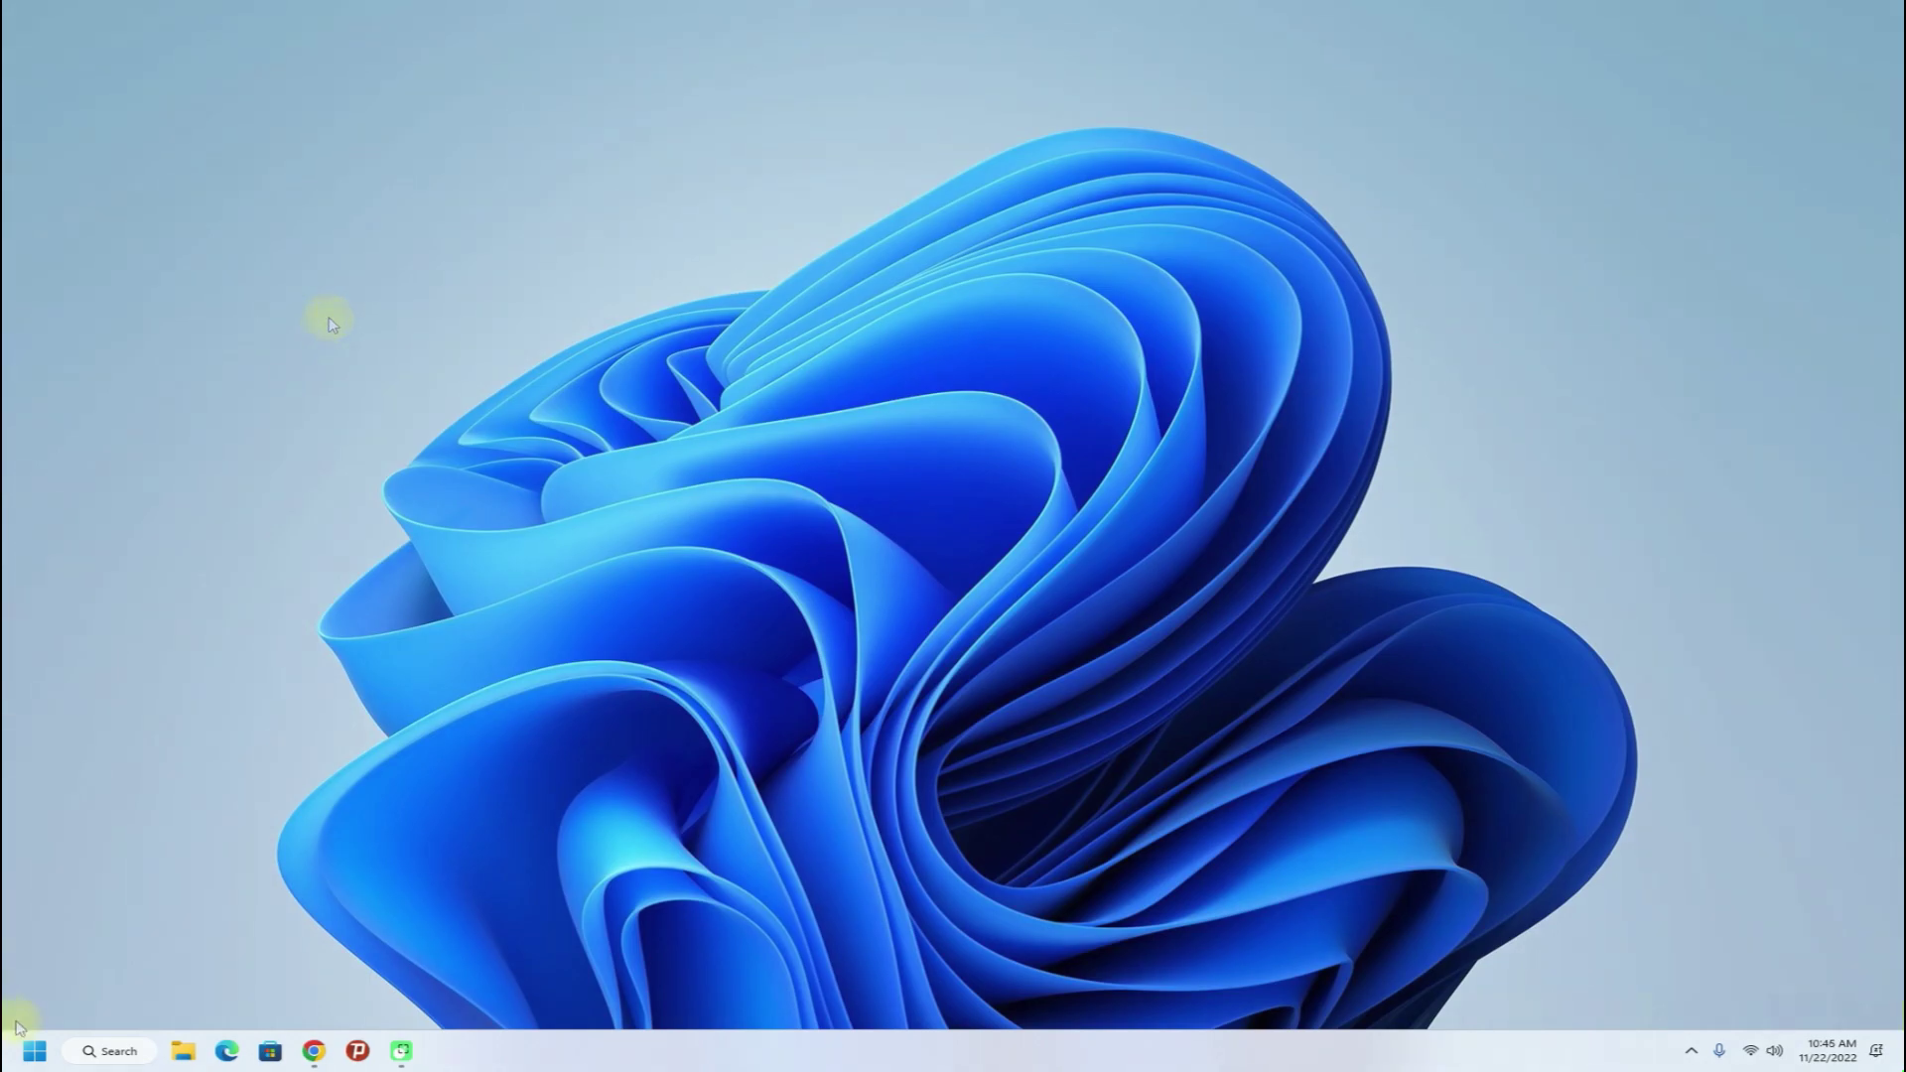
left_click(314, 1049)
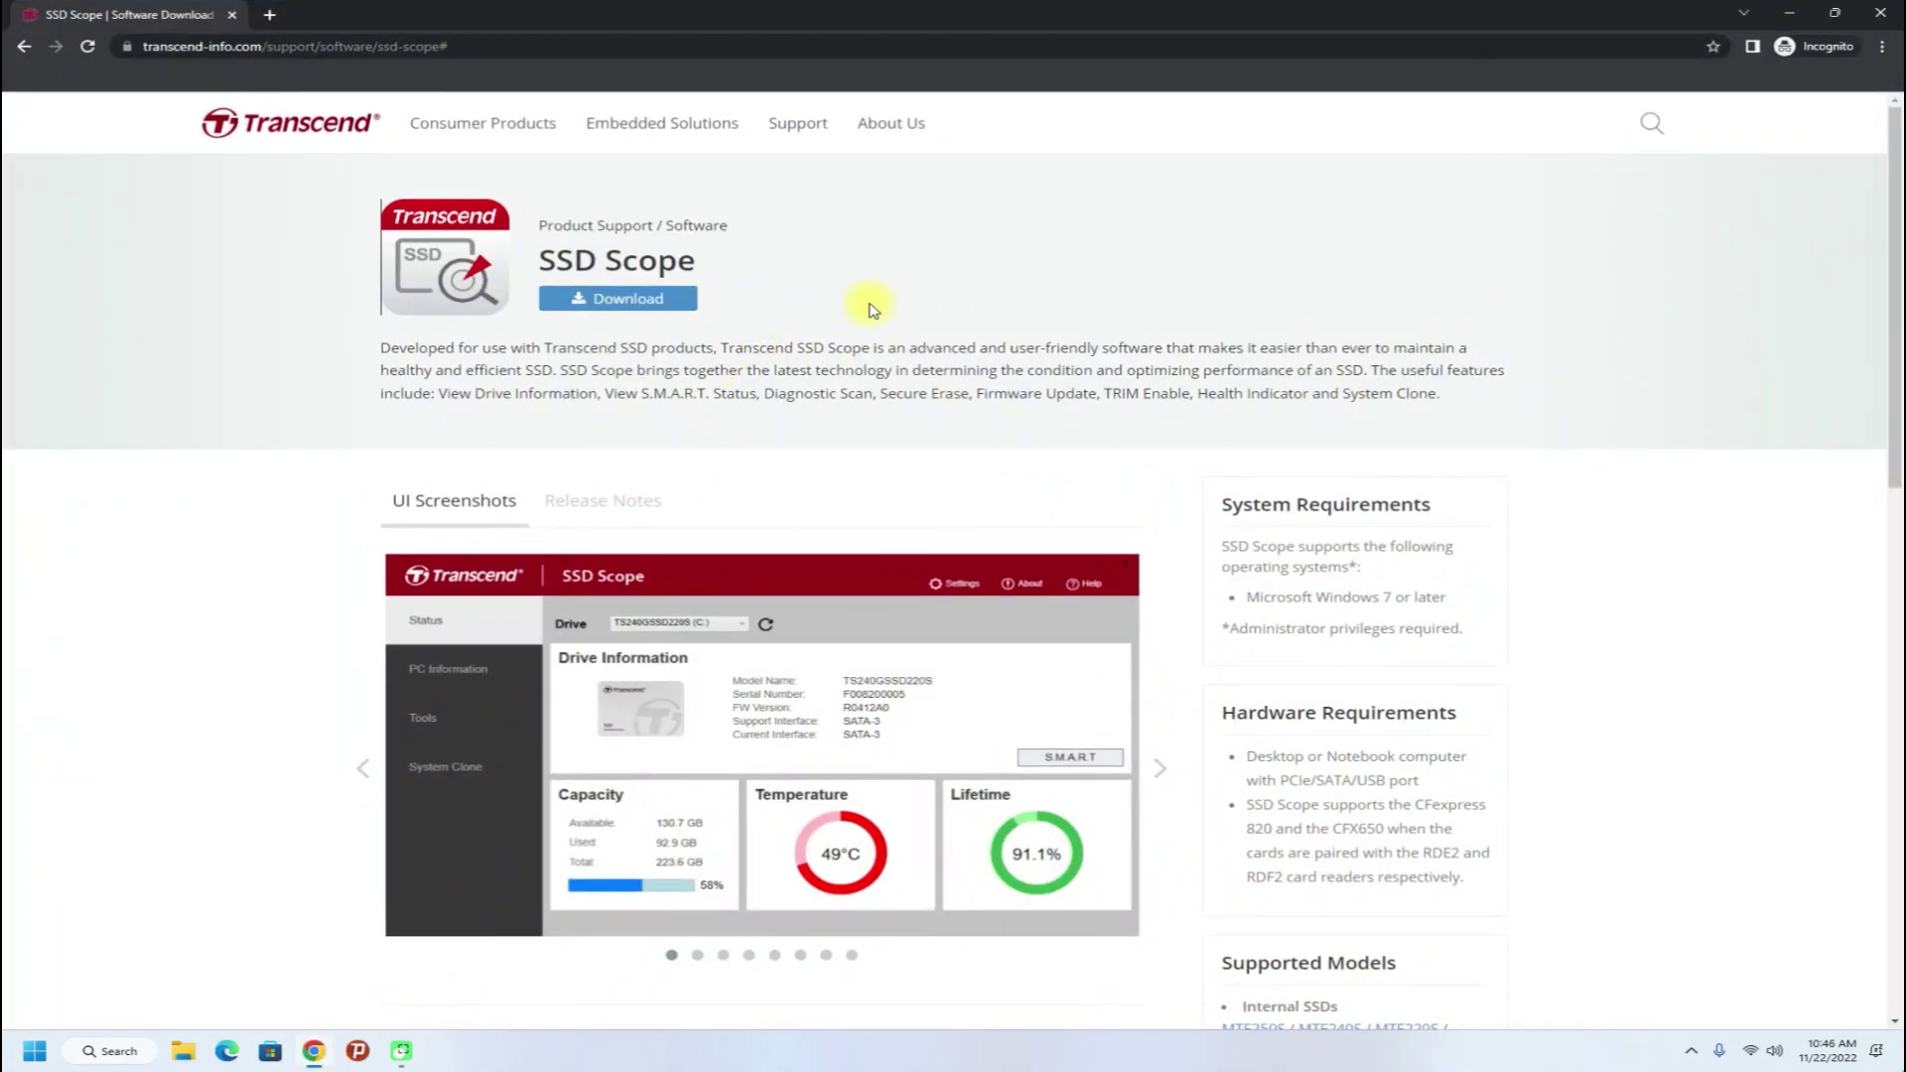
left_click(553, 45)
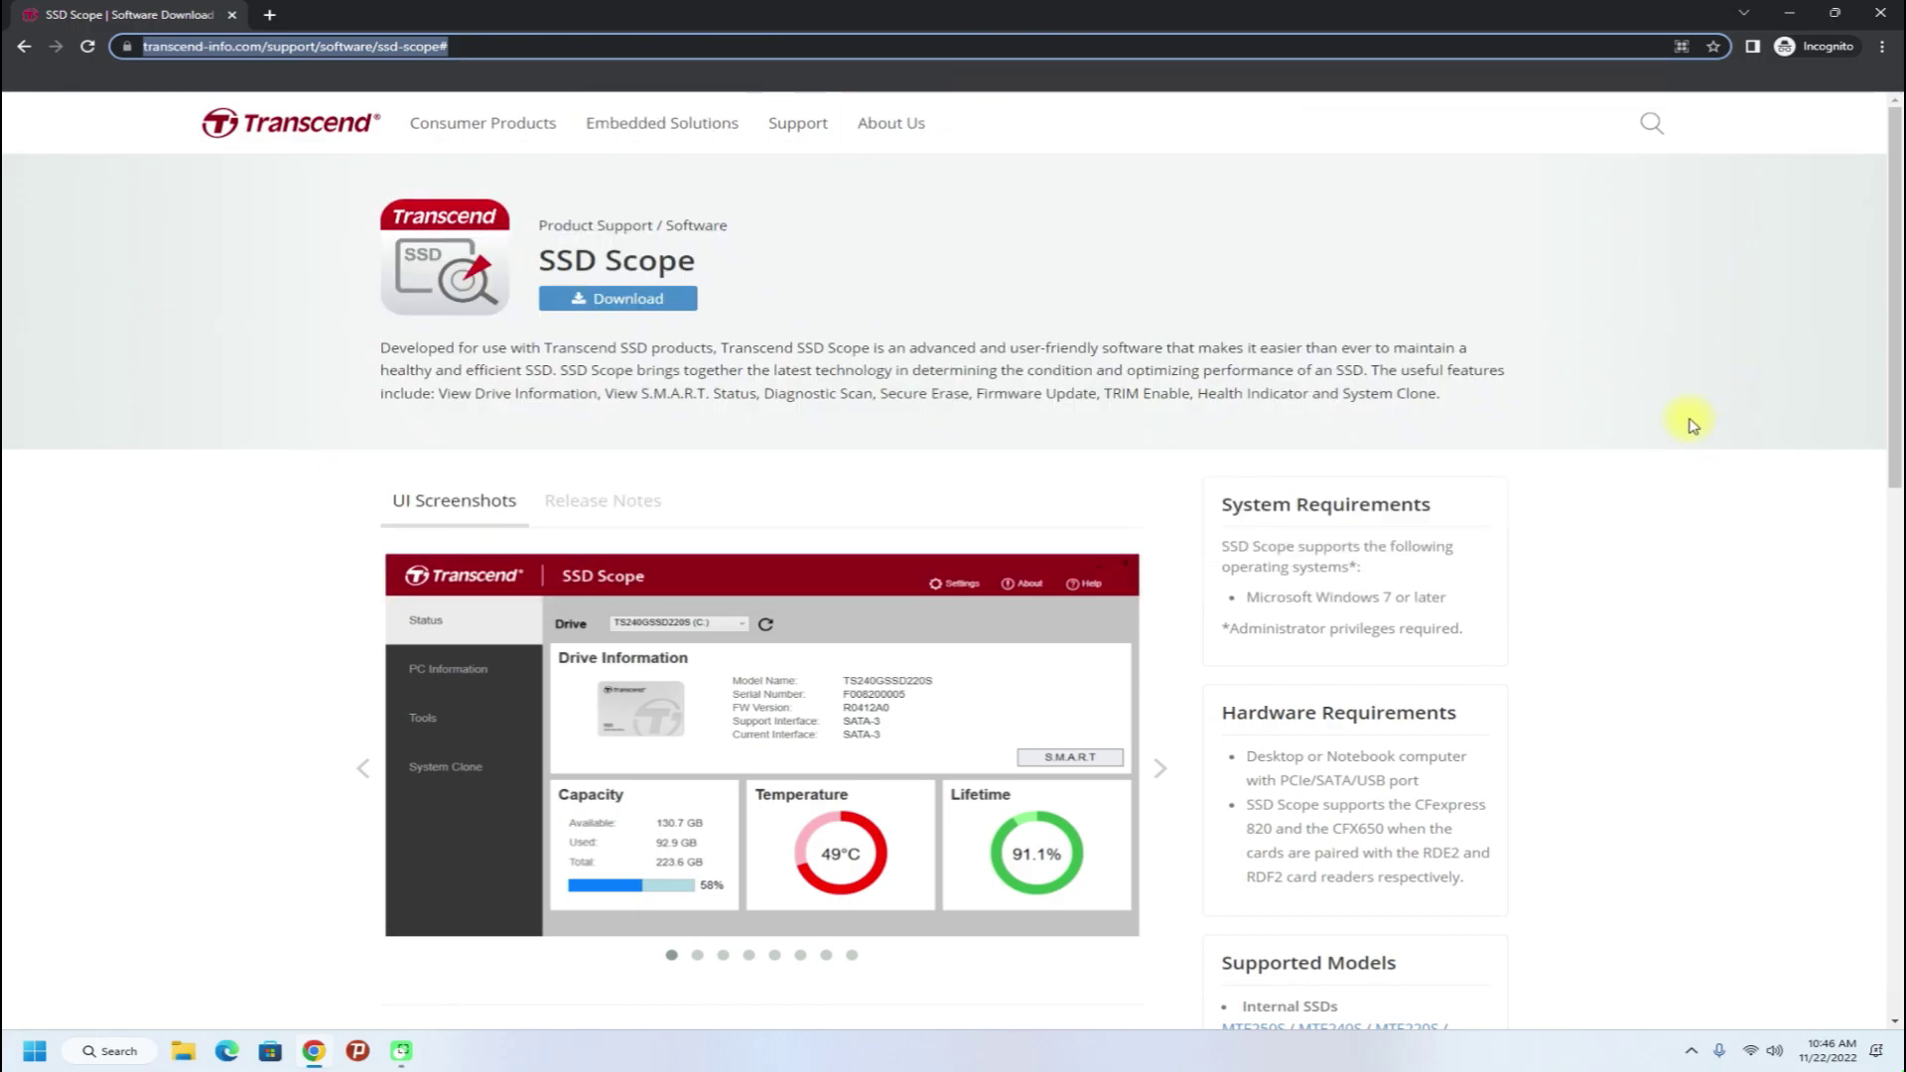
scroll(1689, 425, "down", 1)
scroll(1690, 425, "down", 2)
scroll(1690, 424, "down", 2)
scroll(1689, 425, "down", 1)
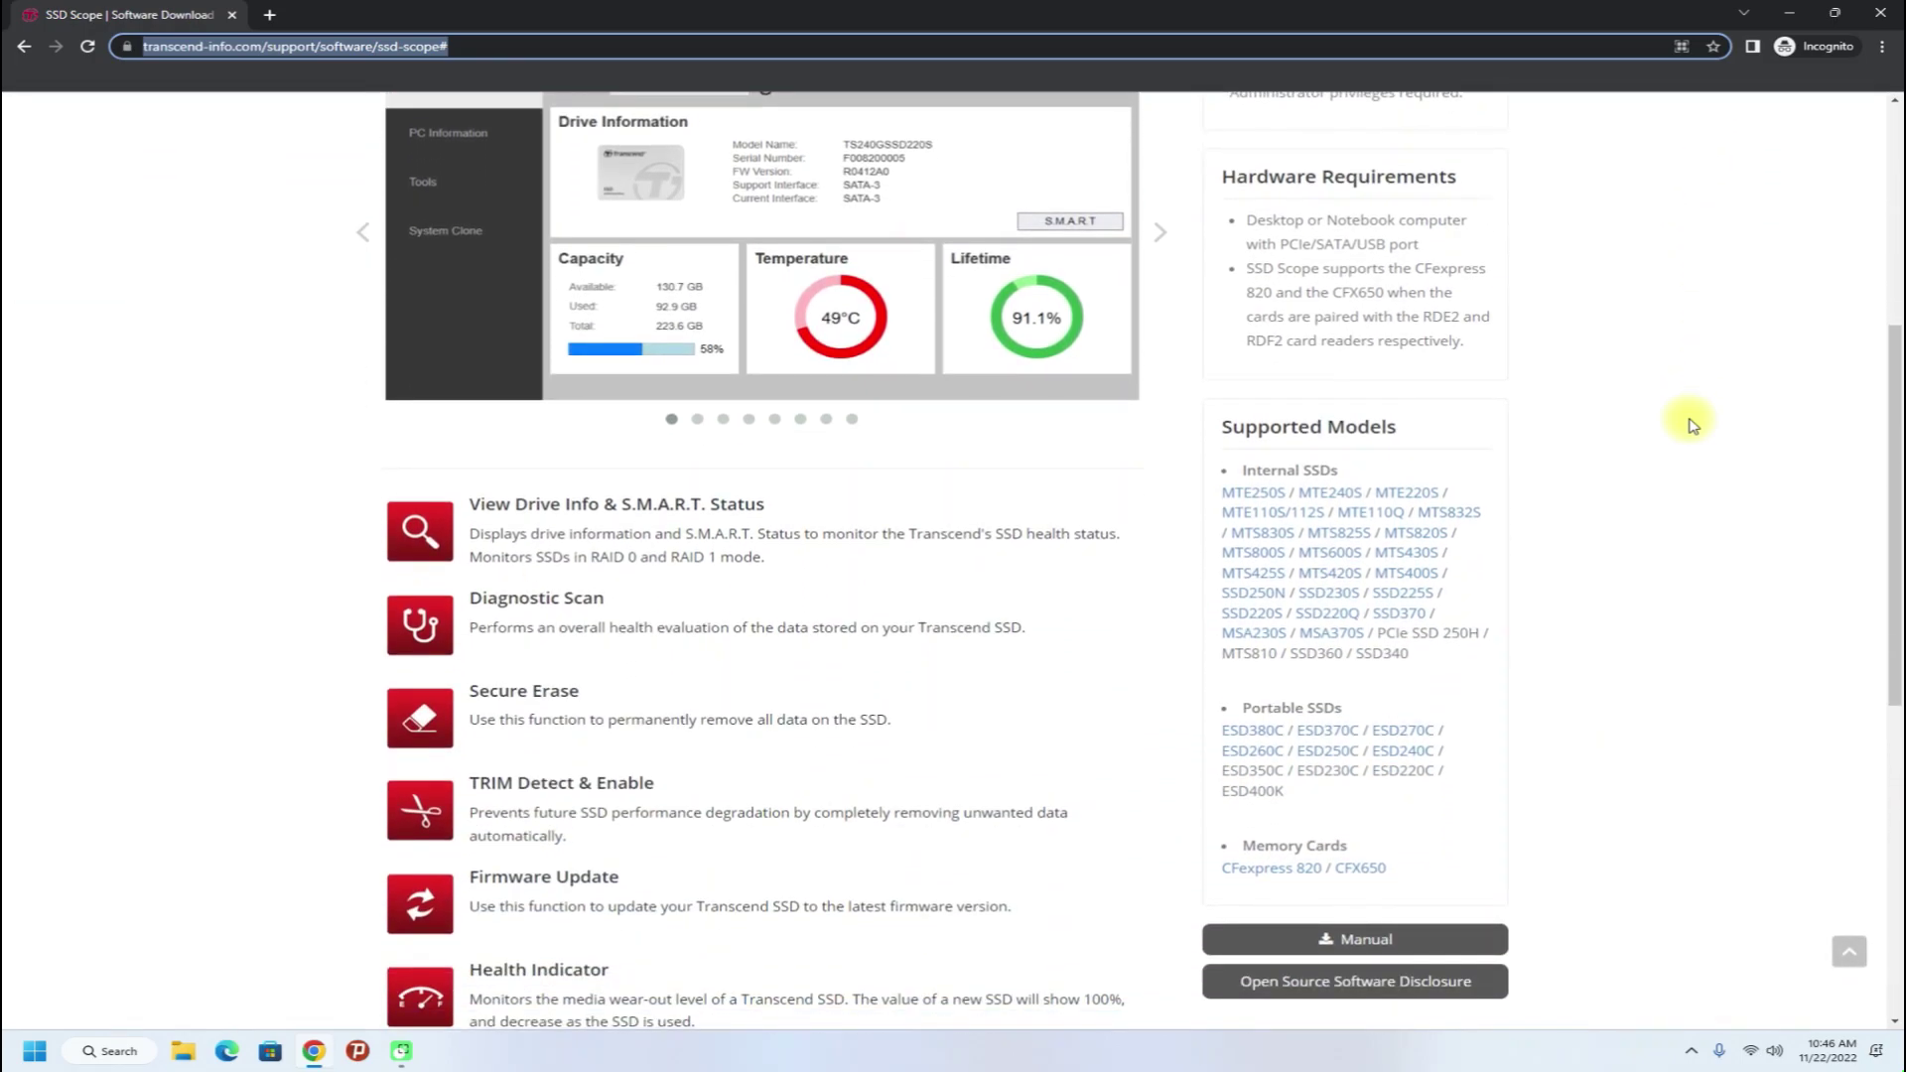
scroll(1690, 425, "down", 1)
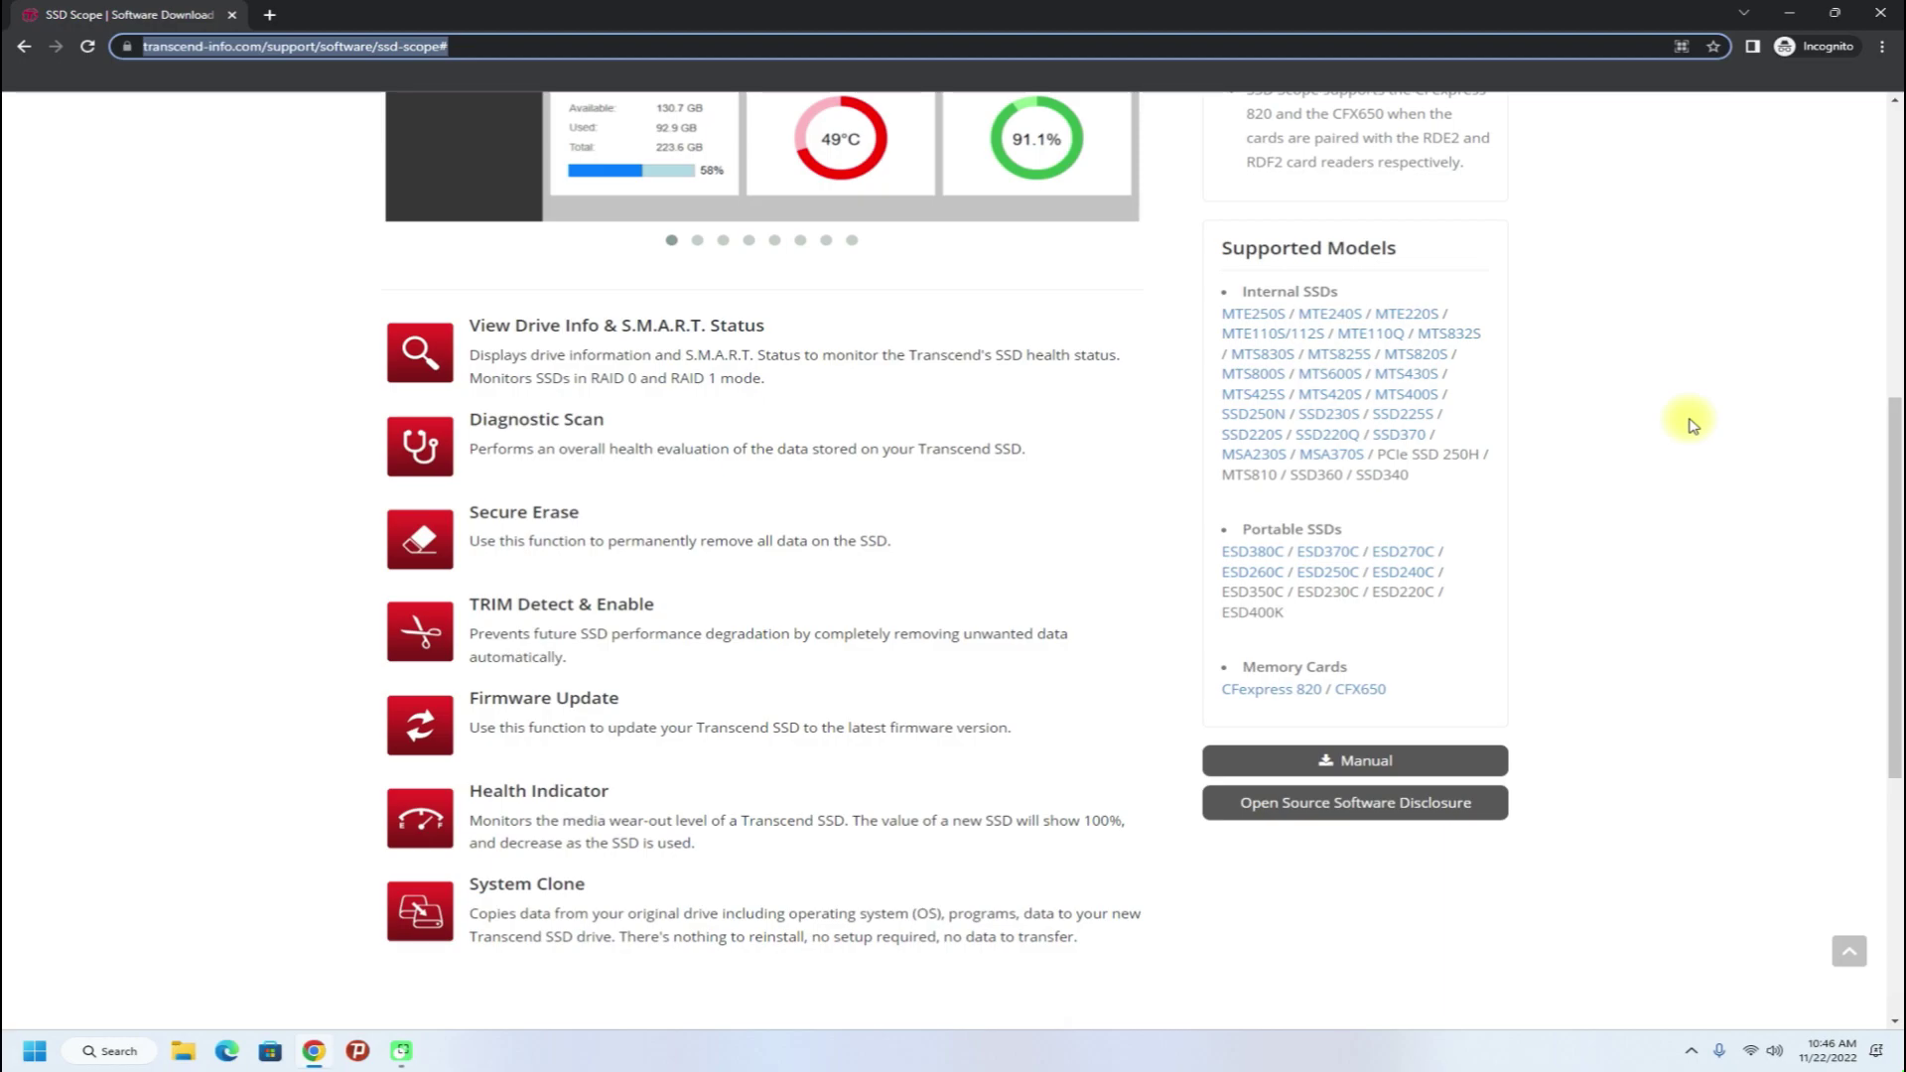
scroll(1690, 425, "up", 1)
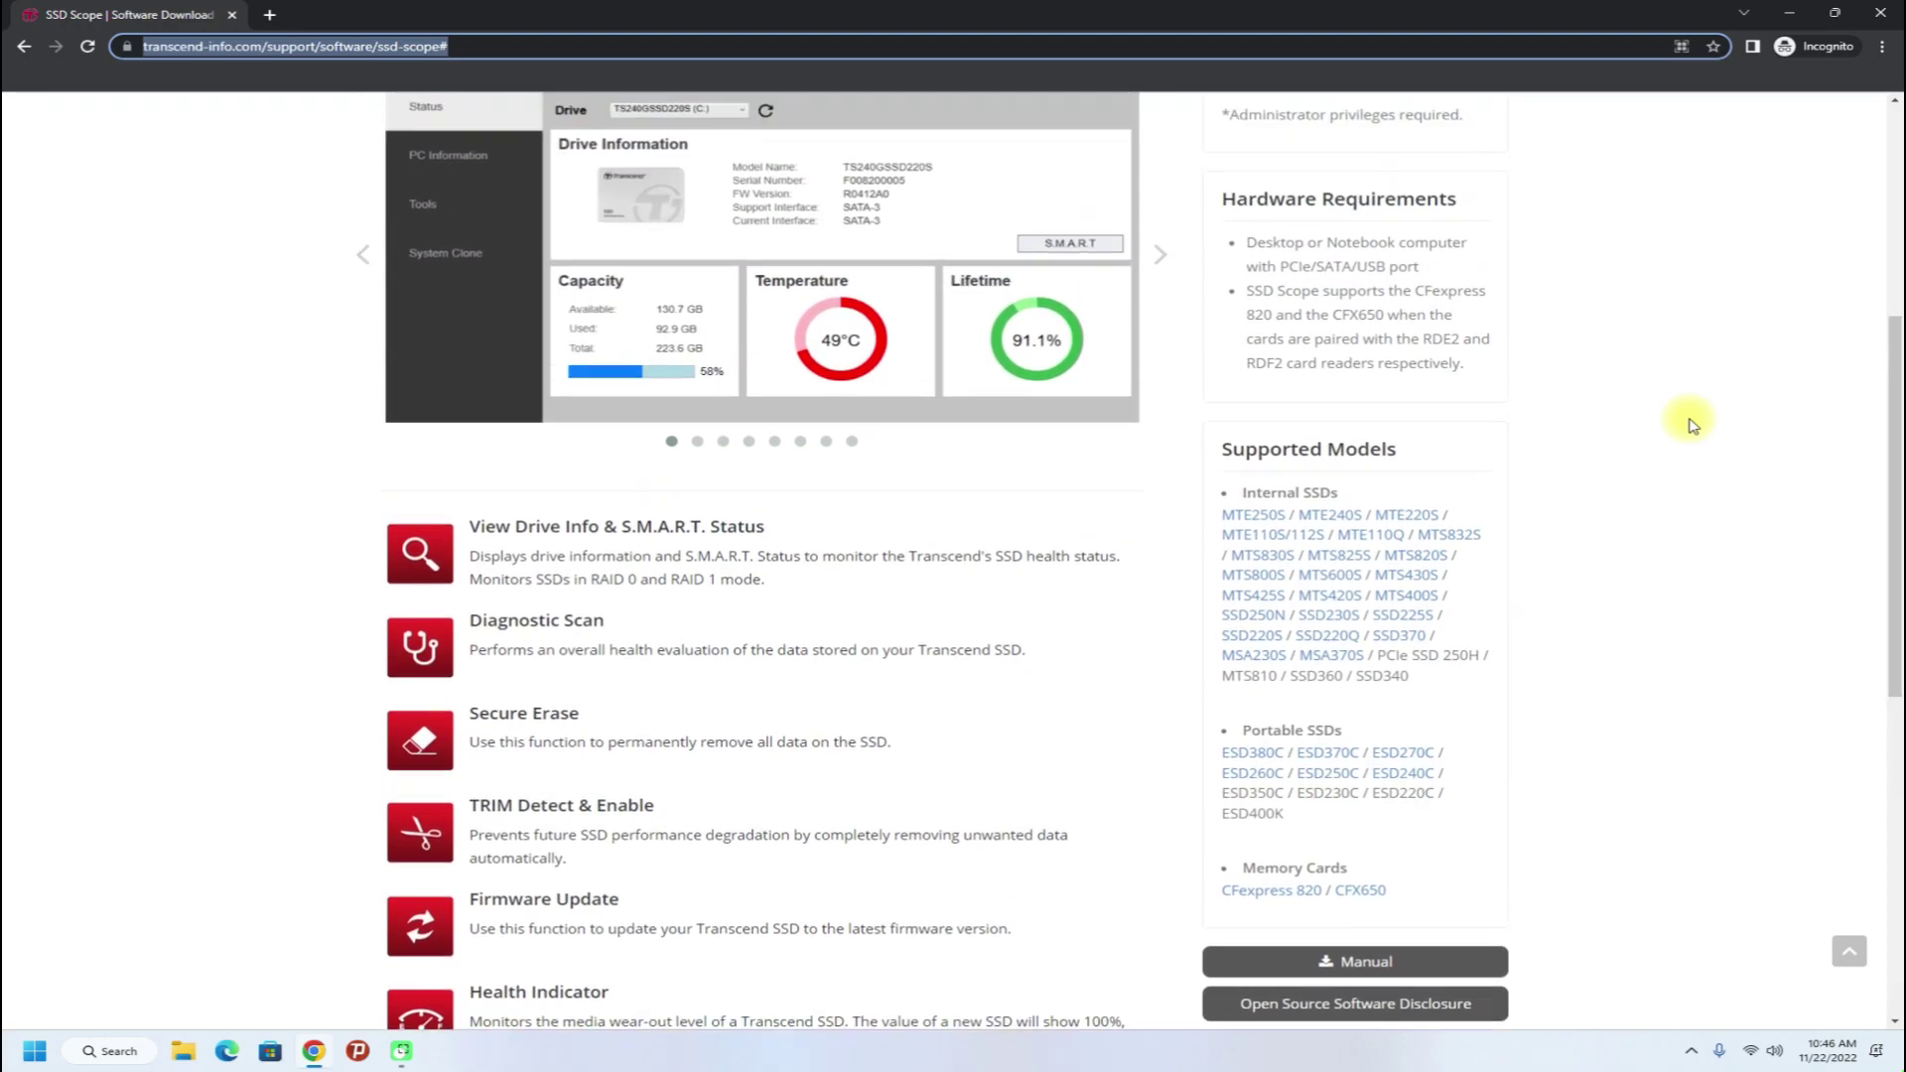
scroll(1689, 424, "up", 1)
scroll(1689, 424, "down", 2)
scroll(1690, 427, "up", 2)
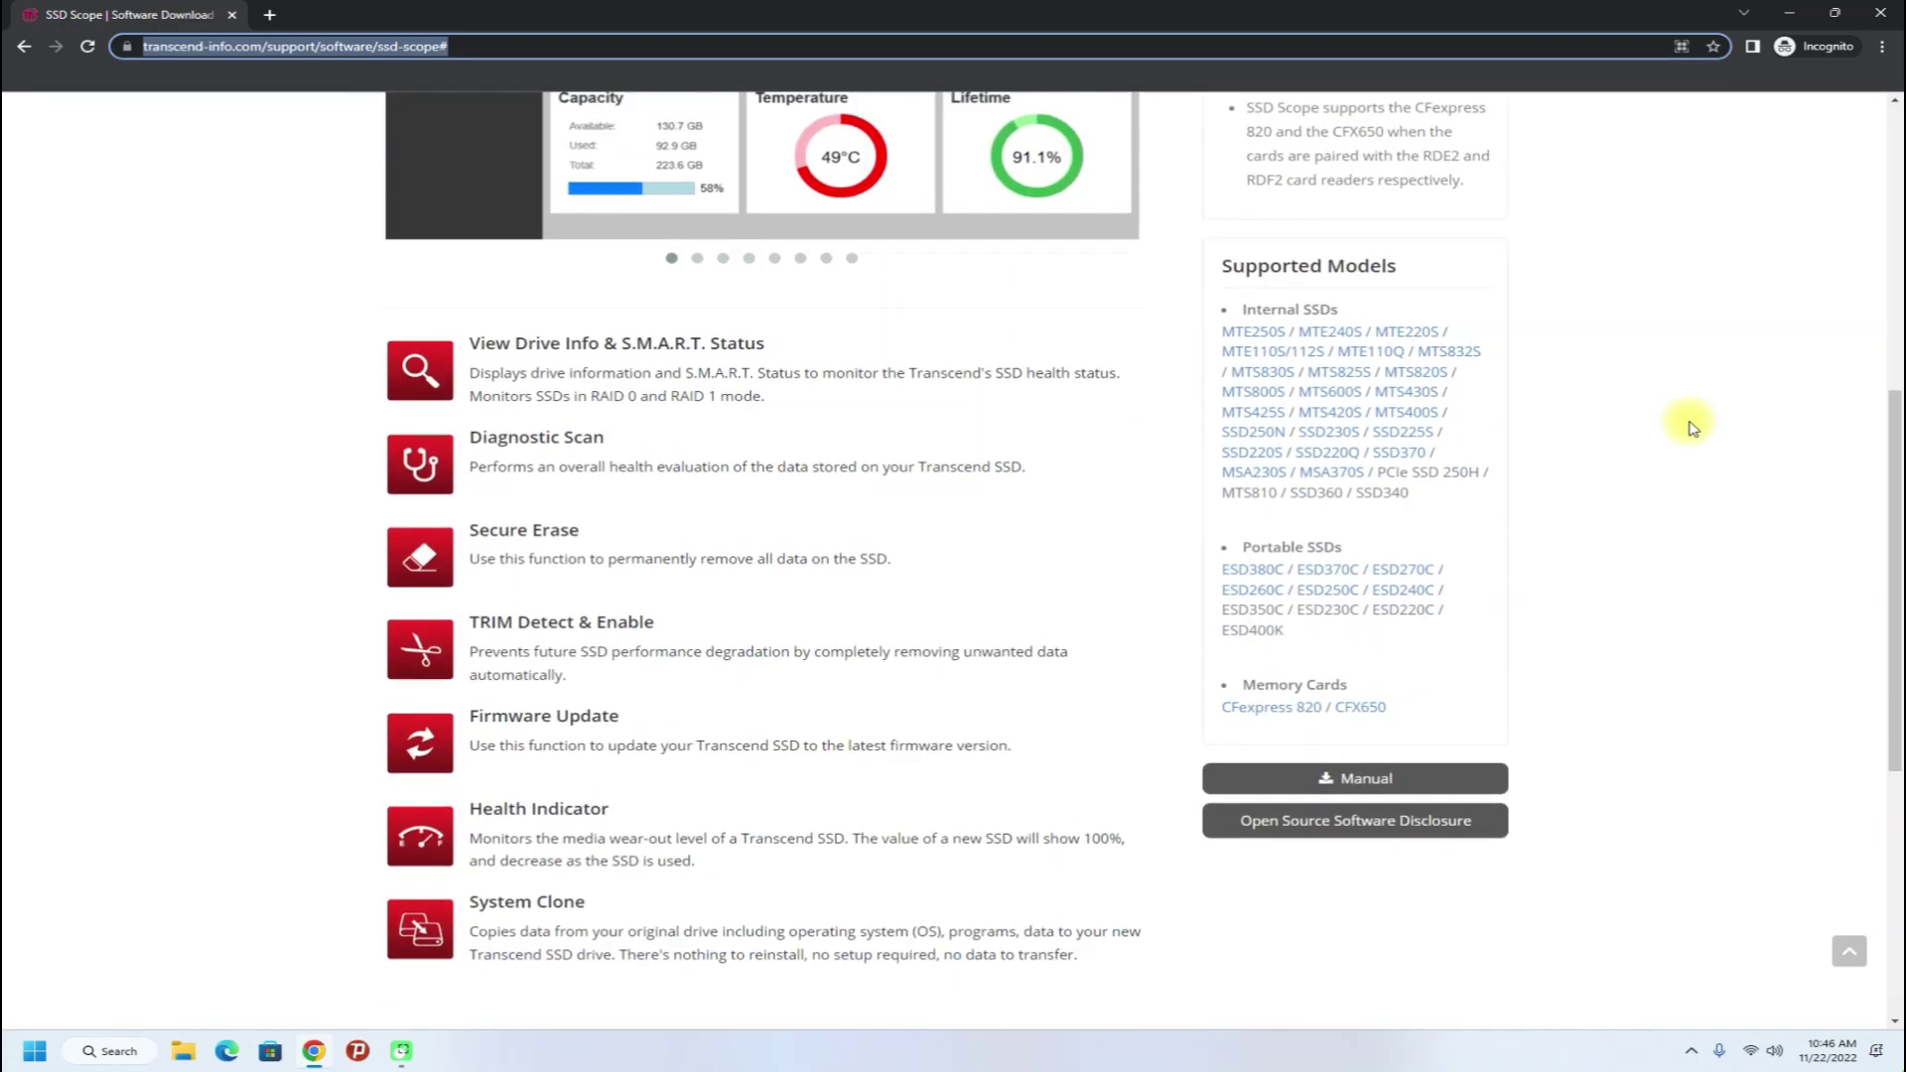
scroll(1690, 427, "up", 1)
scroll(1689, 428, "up", 1)
scroll(1690, 427, "up", 1)
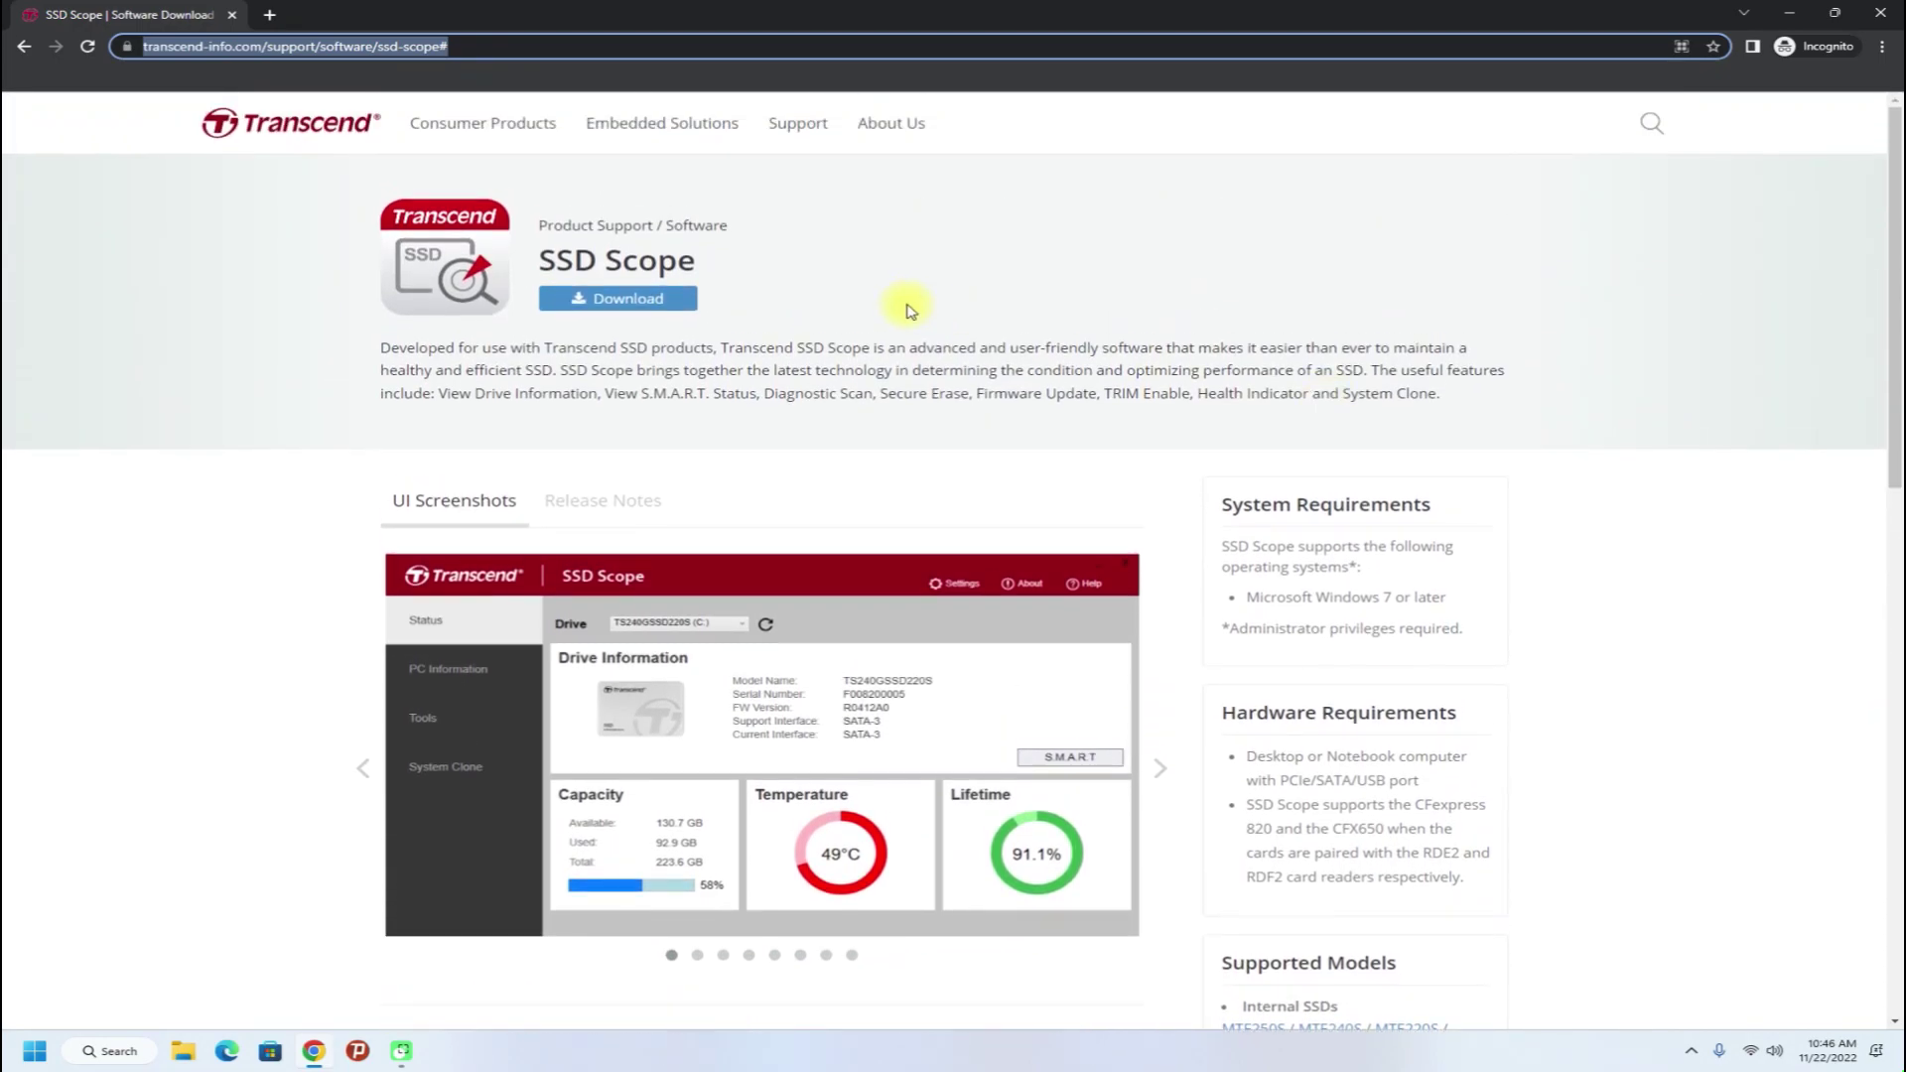
left_click(629, 298)
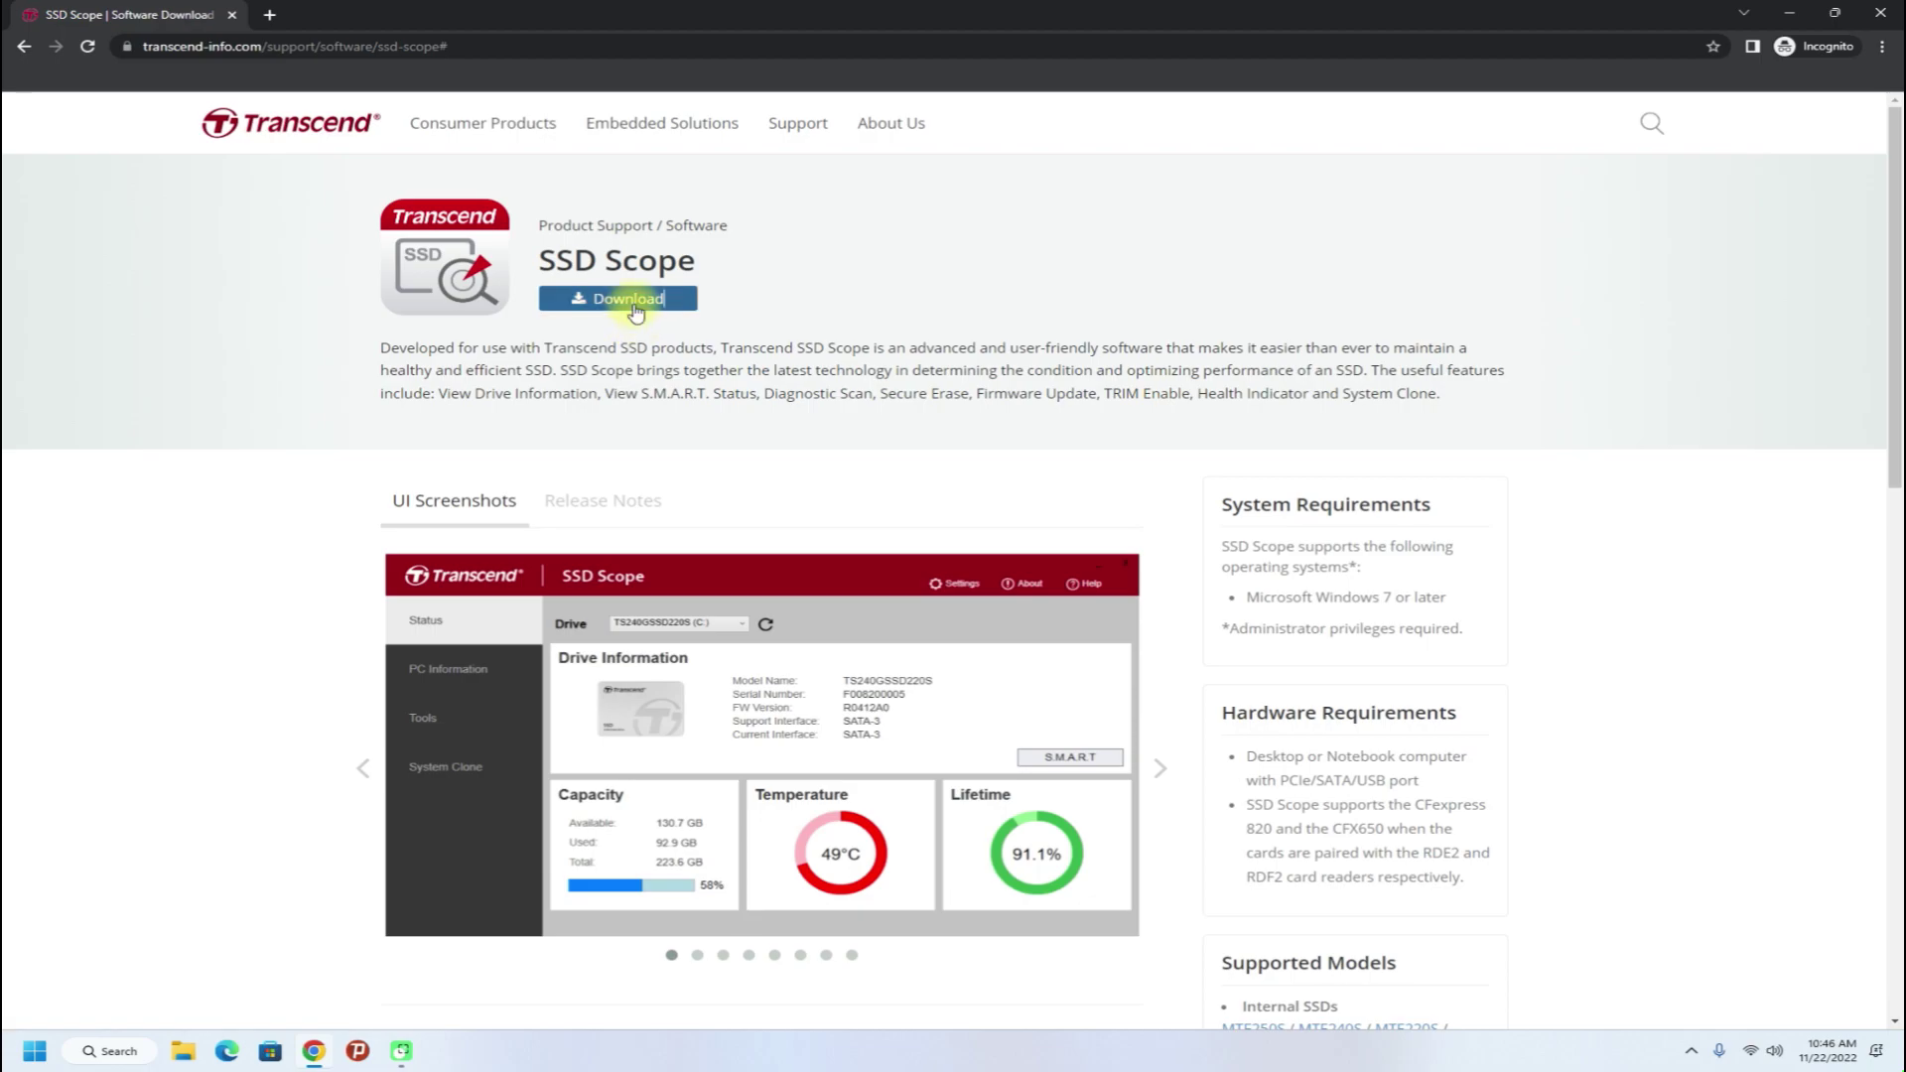
- Download the Windows SSD Scope installer, run it, and confirm the setup language
left_click(630, 301)
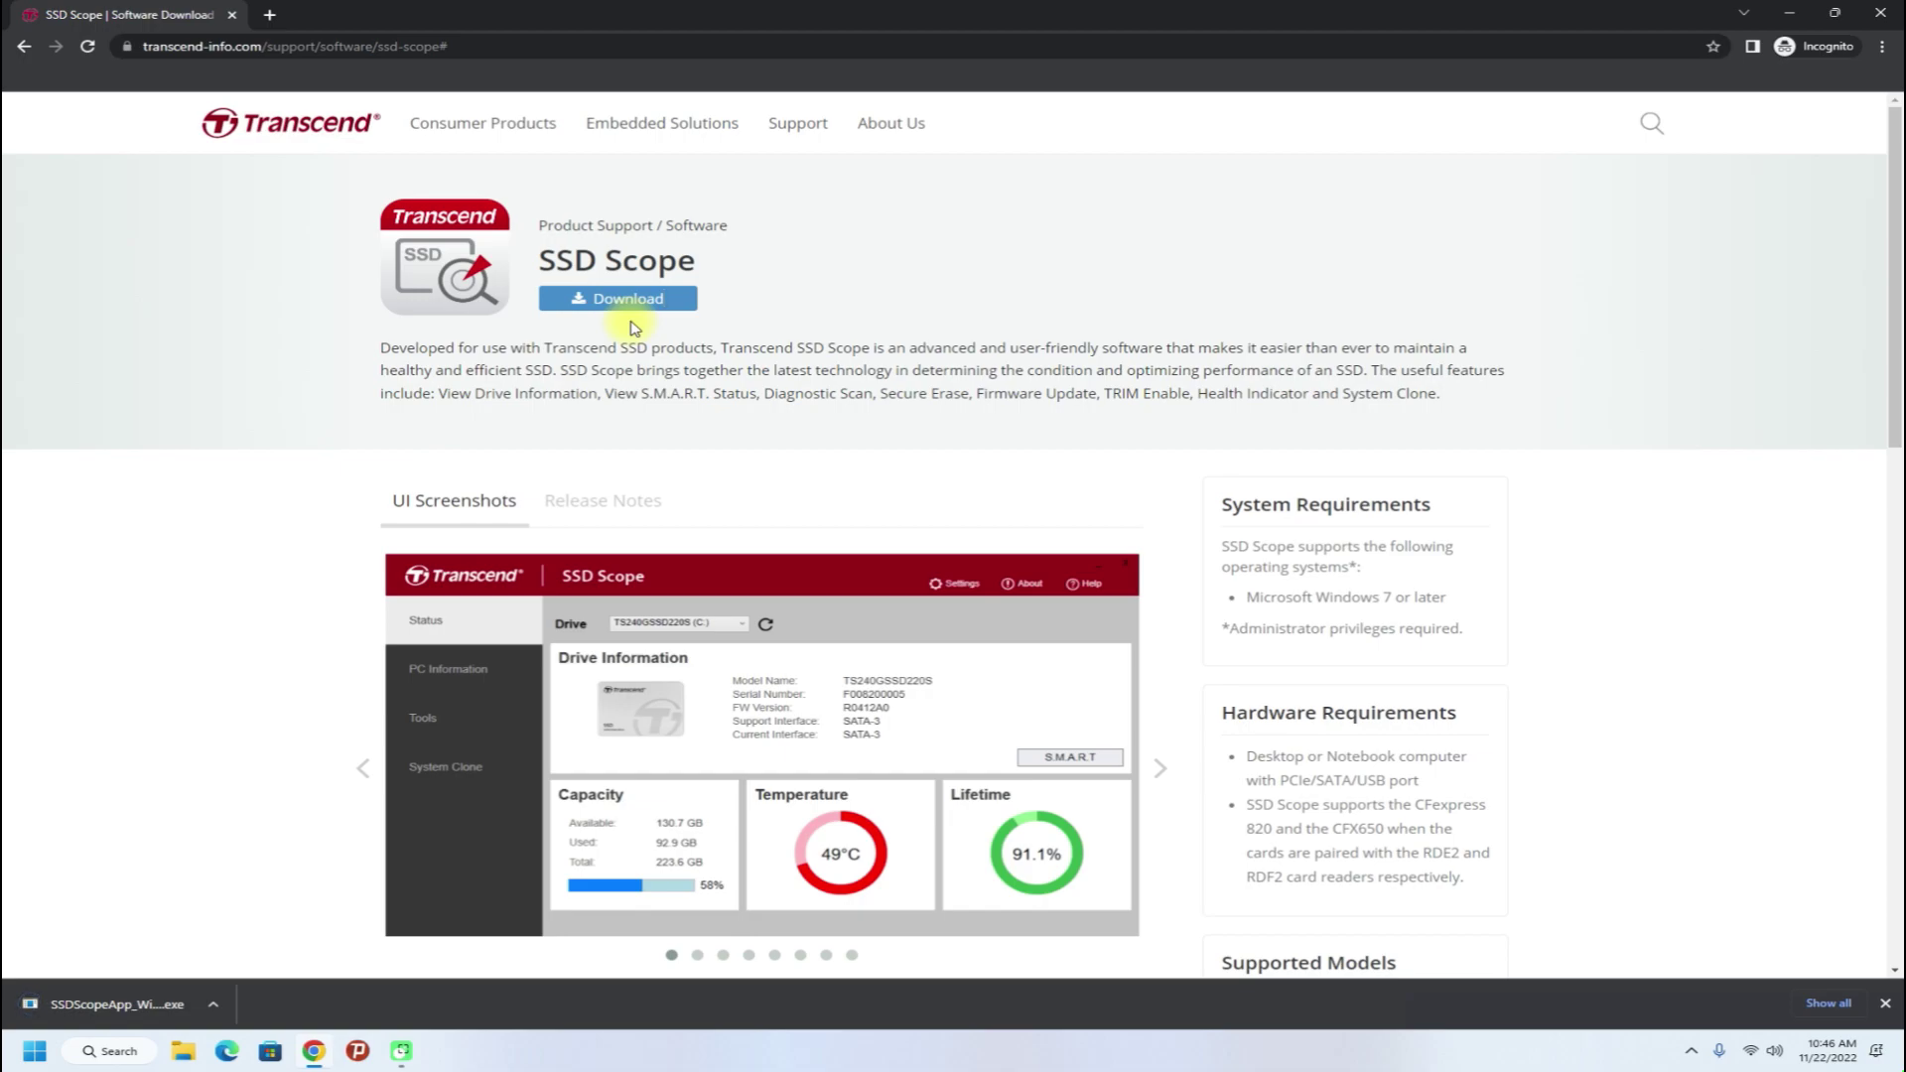
left_click(119, 1004)
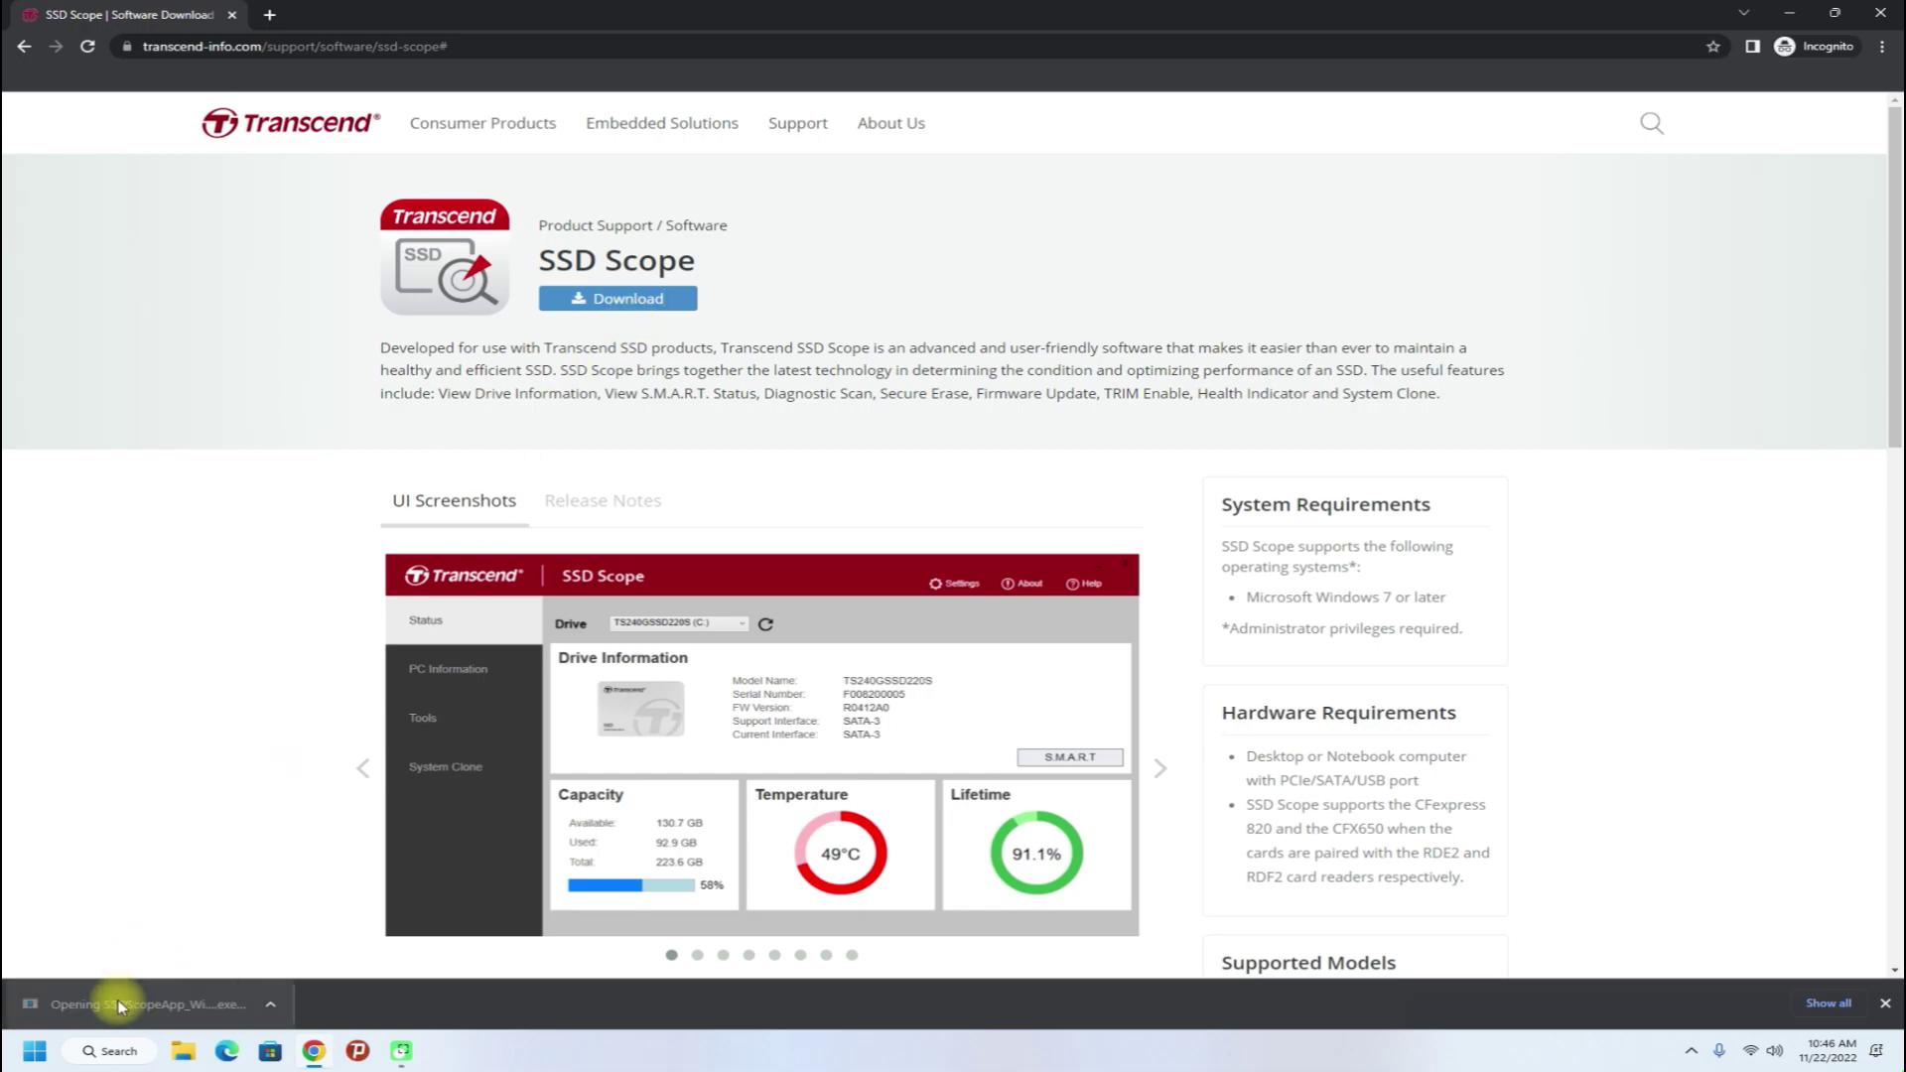
left_click(1788, 14)
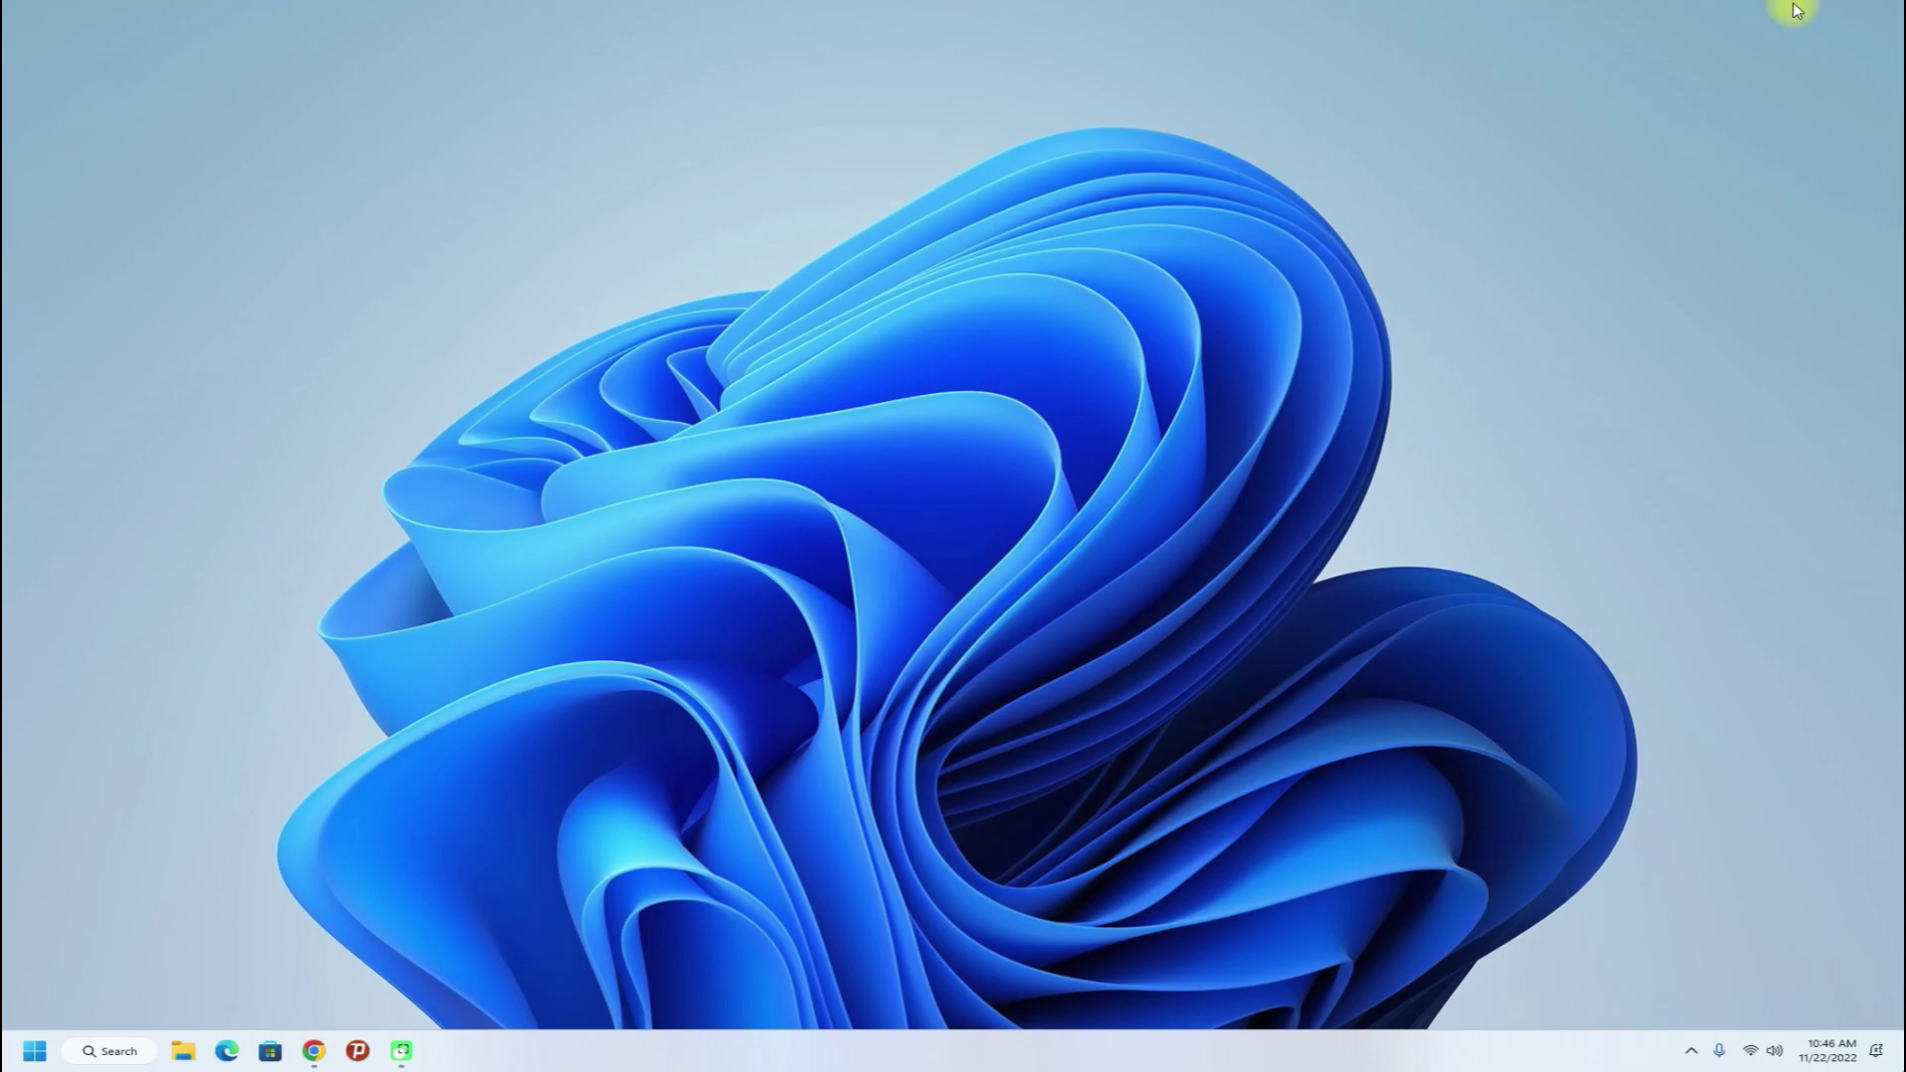
left_click(967, 563)
- Accept the license, install with default Start Menu folder and no desktop shortcut, then launch SSD Scope
left_click(812, 610)
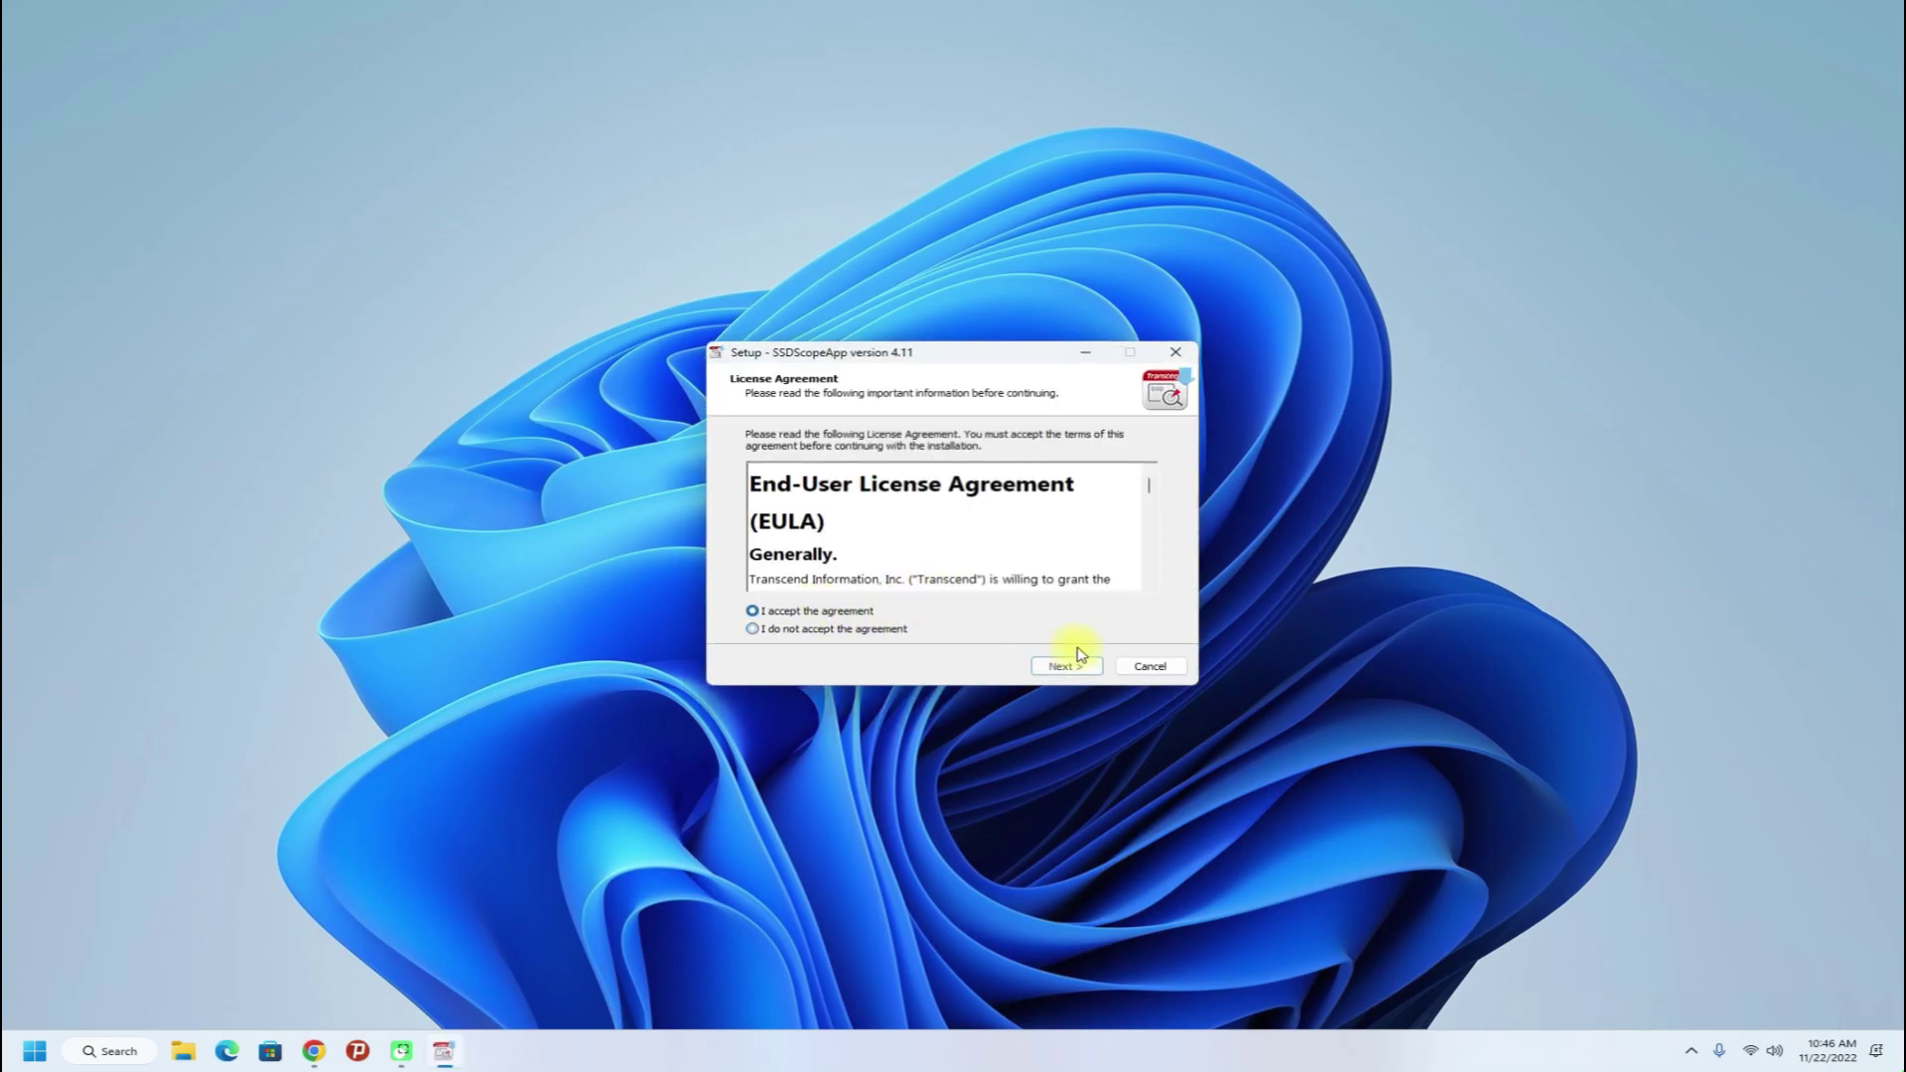
left_click(1072, 672)
left_click(1063, 671)
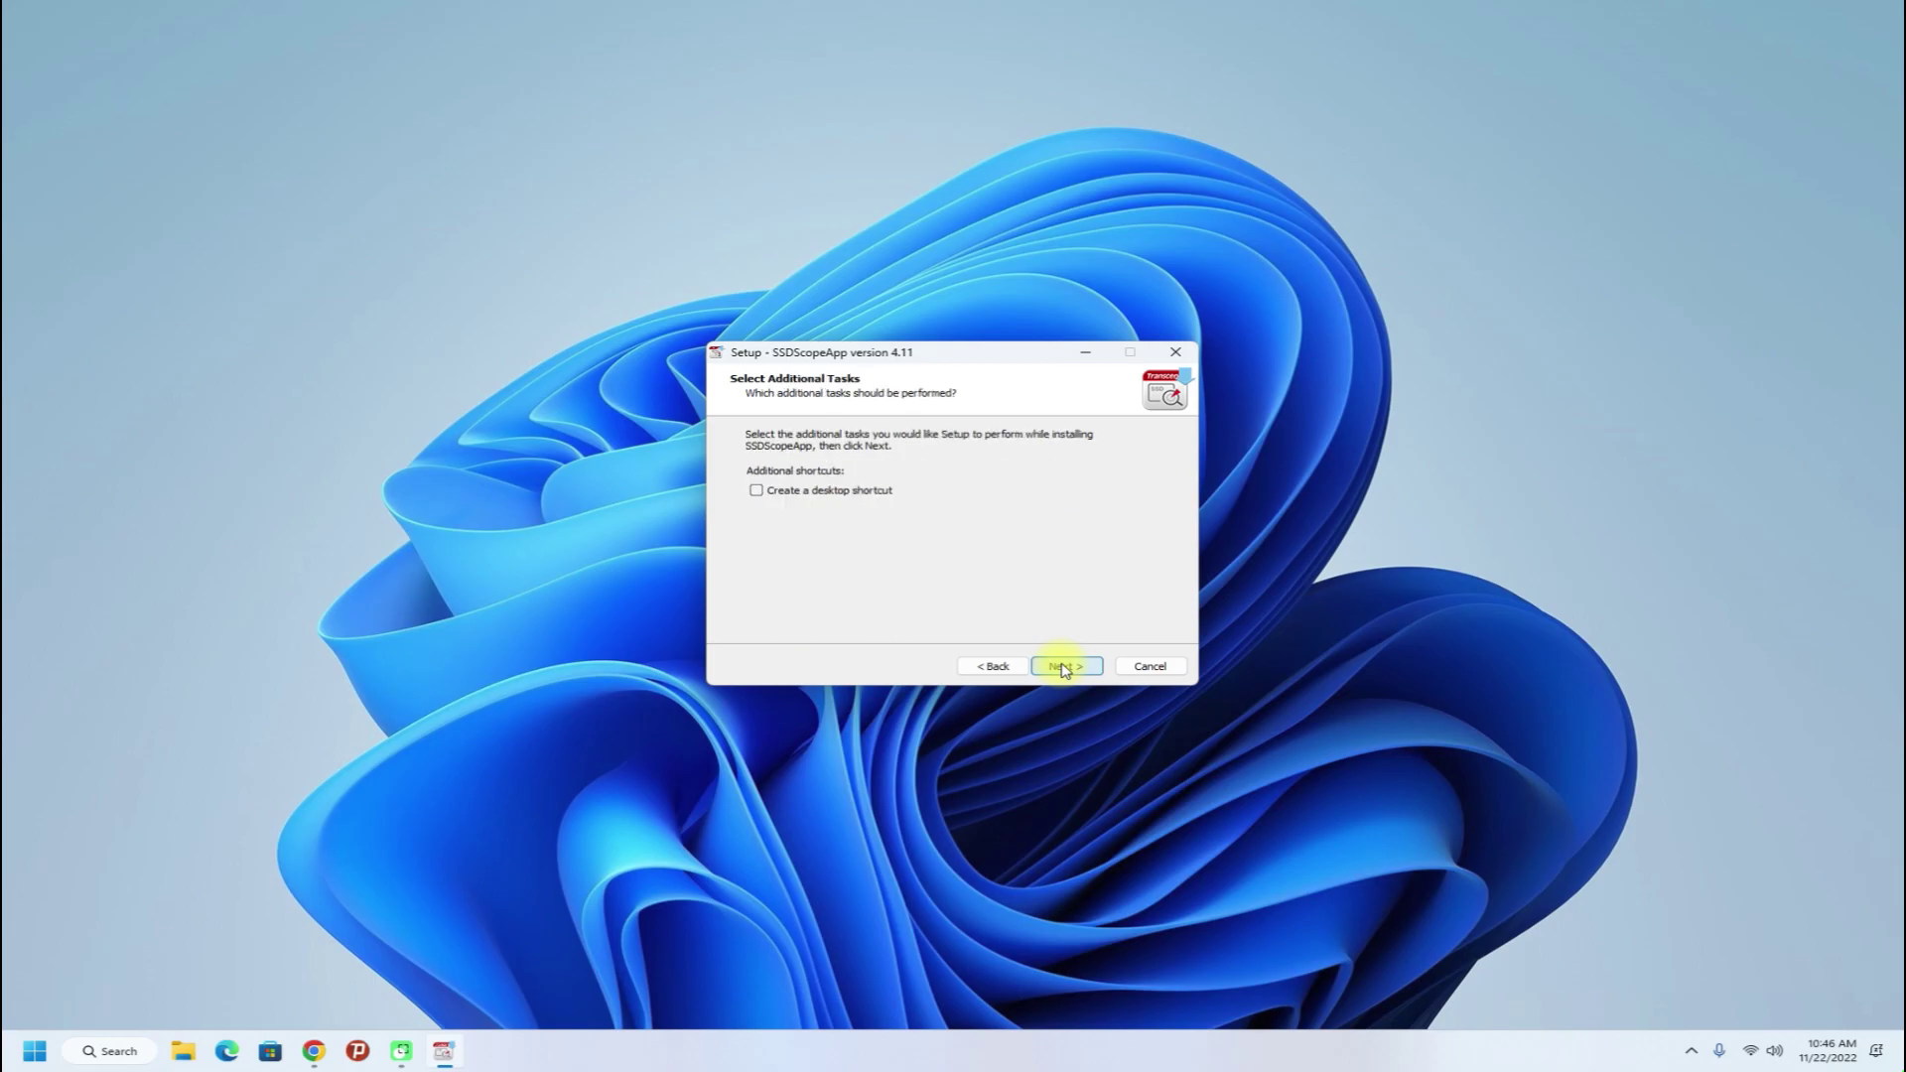
left_click(1064, 667)
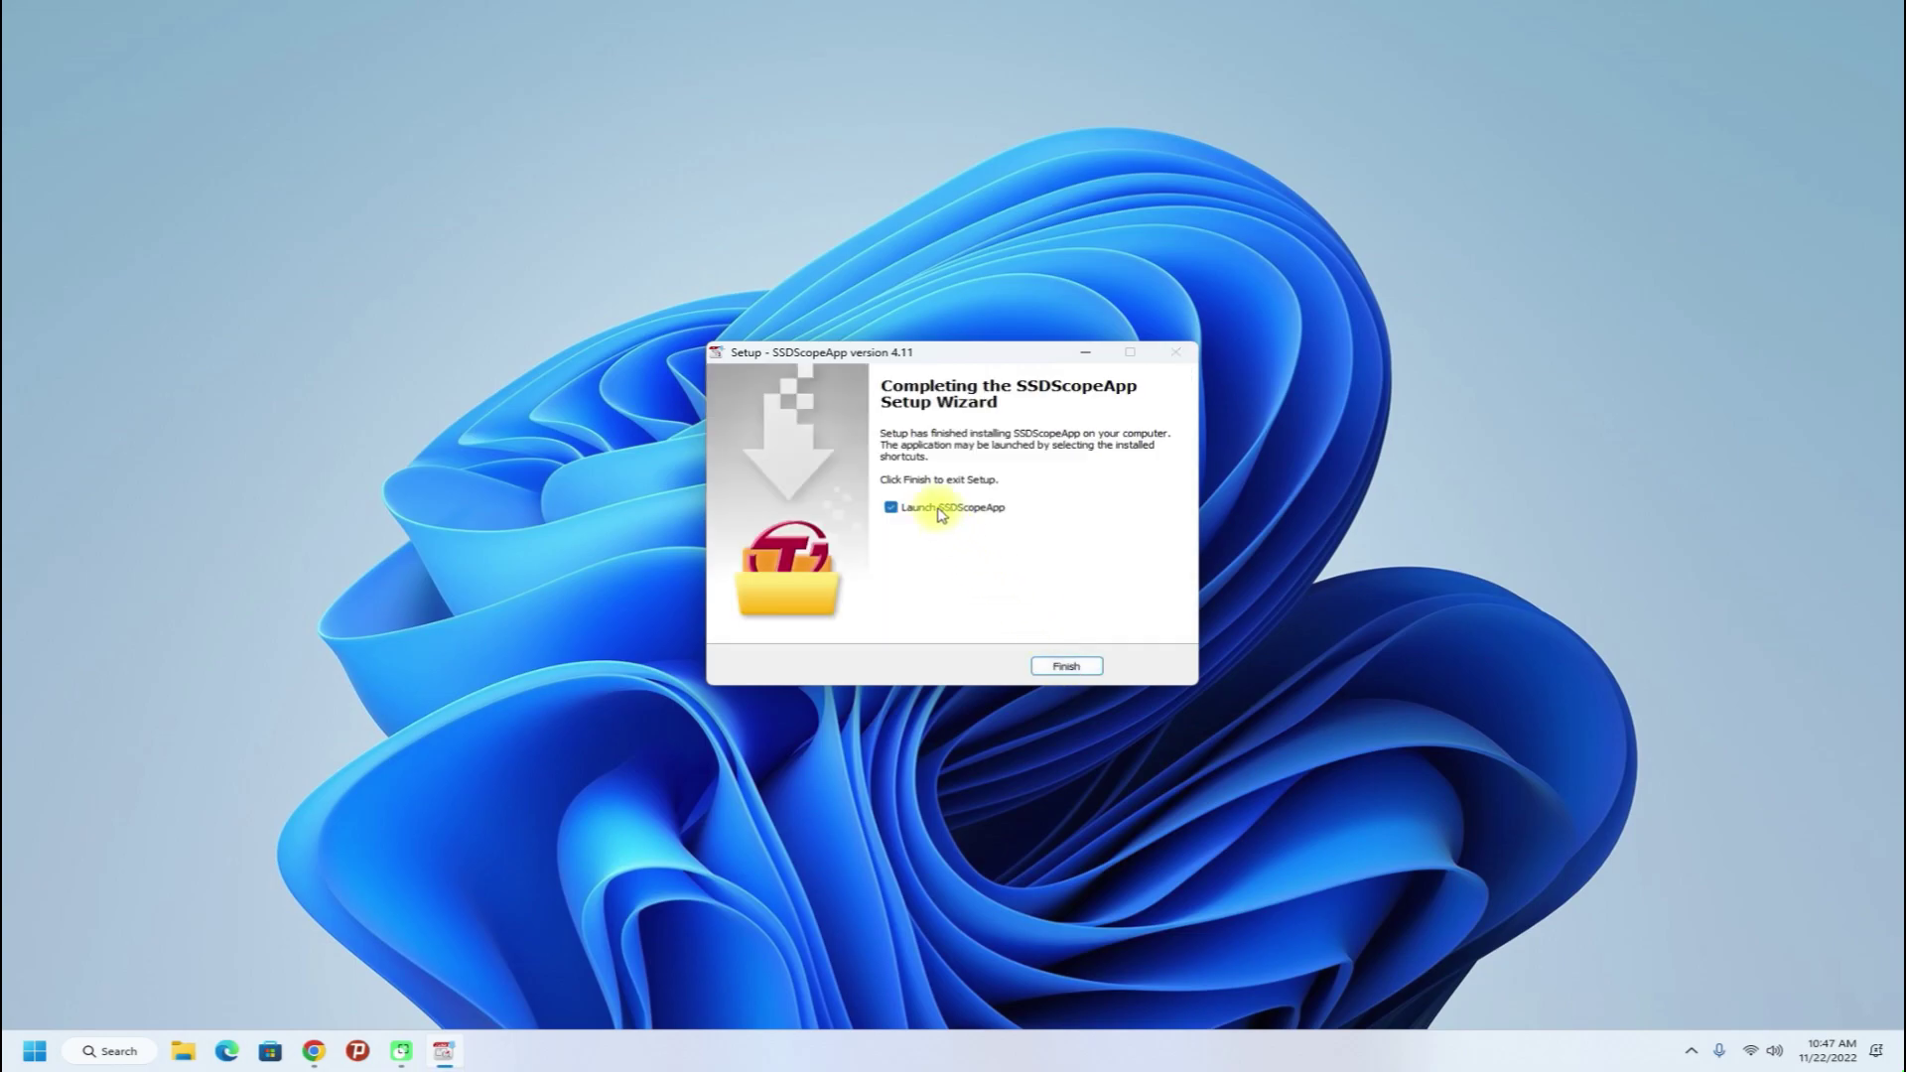
left_click(1059, 666)
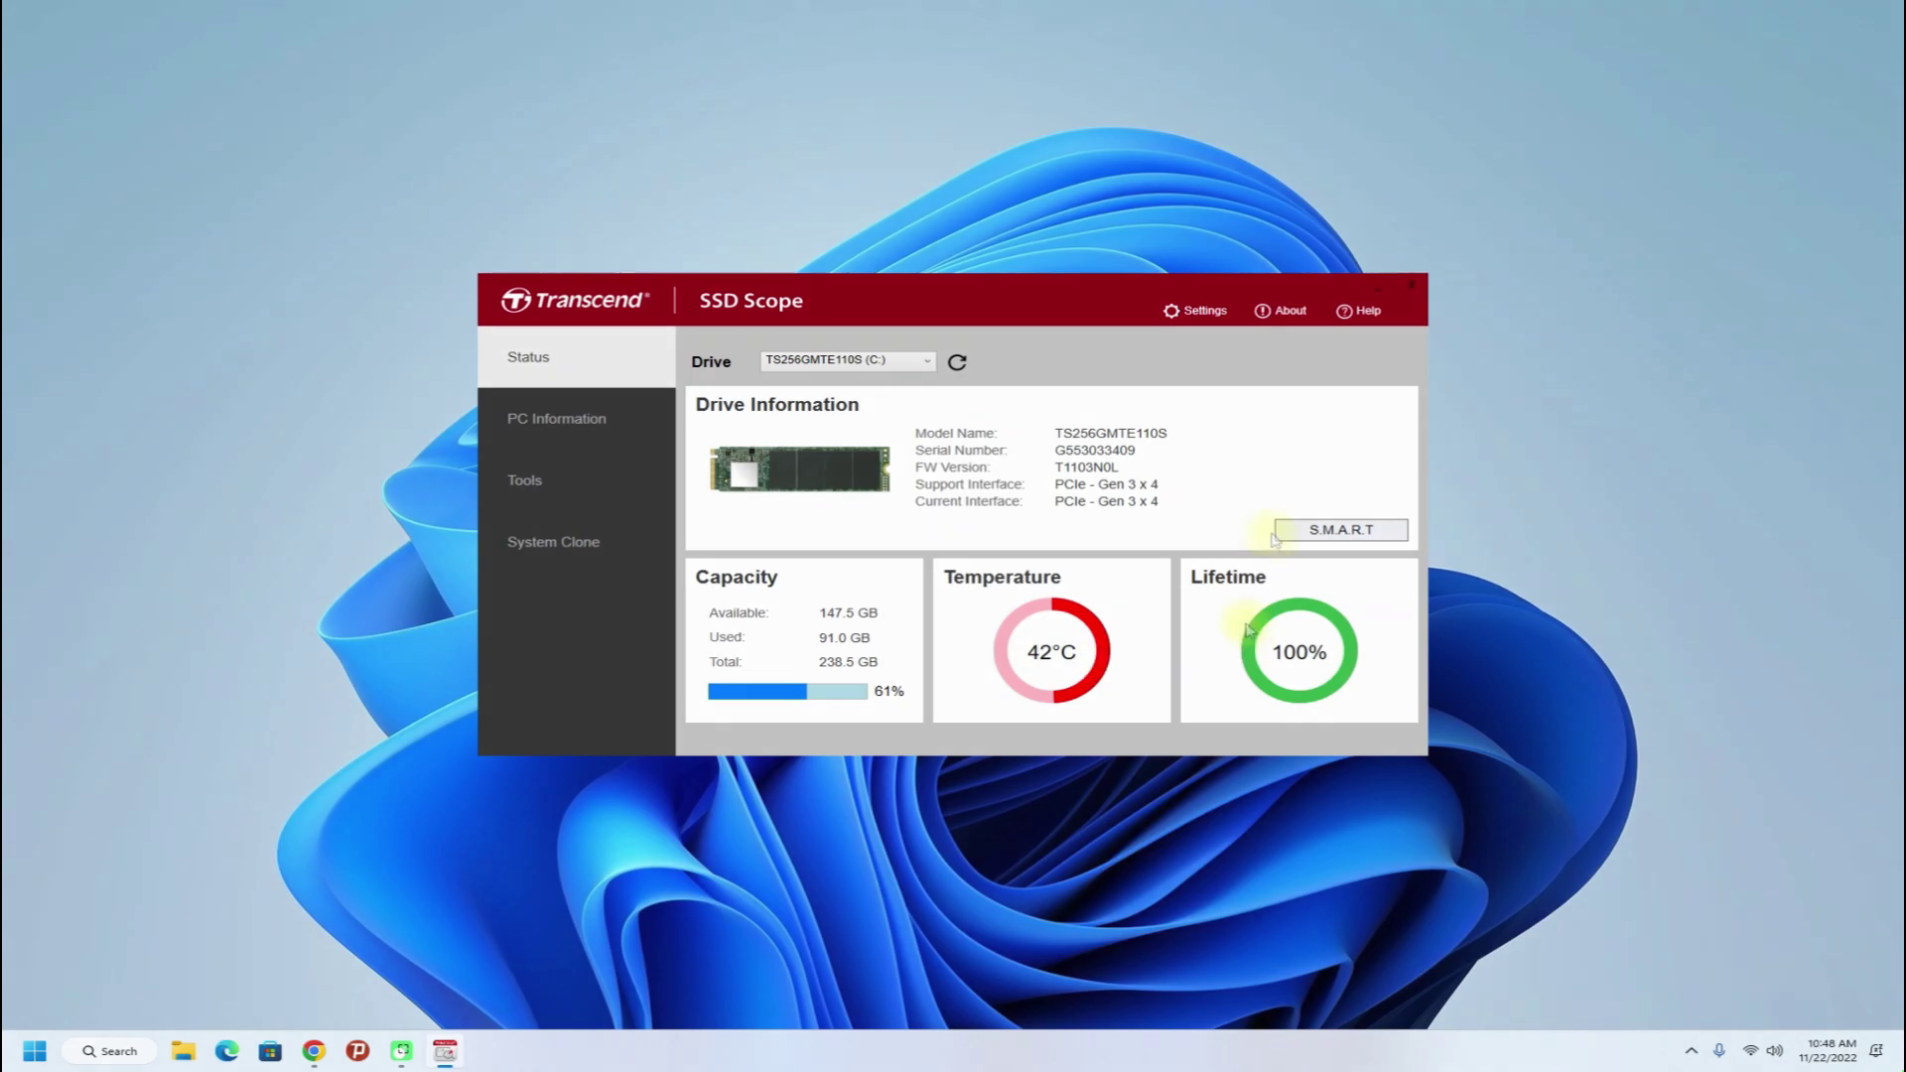
- Show the drive's S.M.A.R.T. information table from the Status page
left_click(1311, 533)
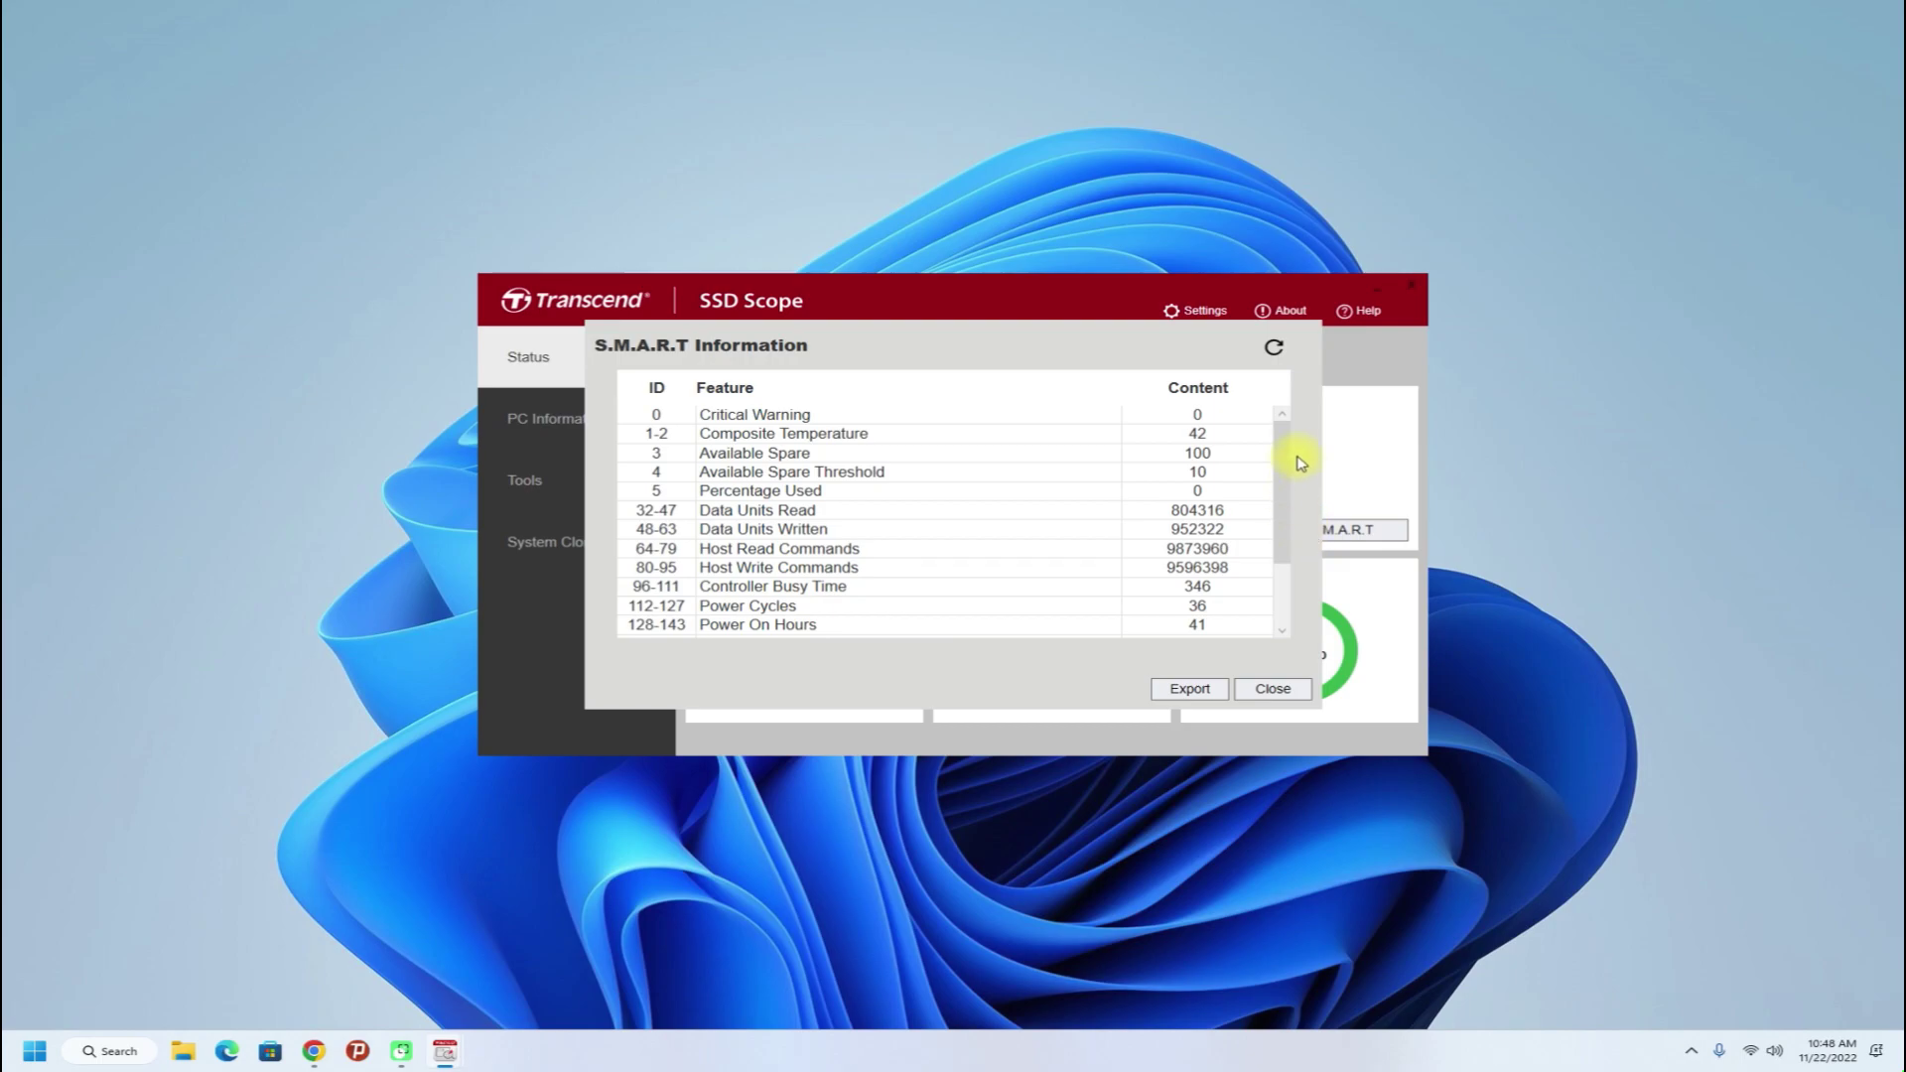
mouse_move(1277, 454)
left_mouse_down()
mouse_move(1276, 570)
mouse_move(1297, 459)
mouse_move(1277, 588)
mouse_move(1280, 447)
left_mouse_up()
- Close the S.M.A.R.T. information list and return to the drive overview
left_click(1271, 688)
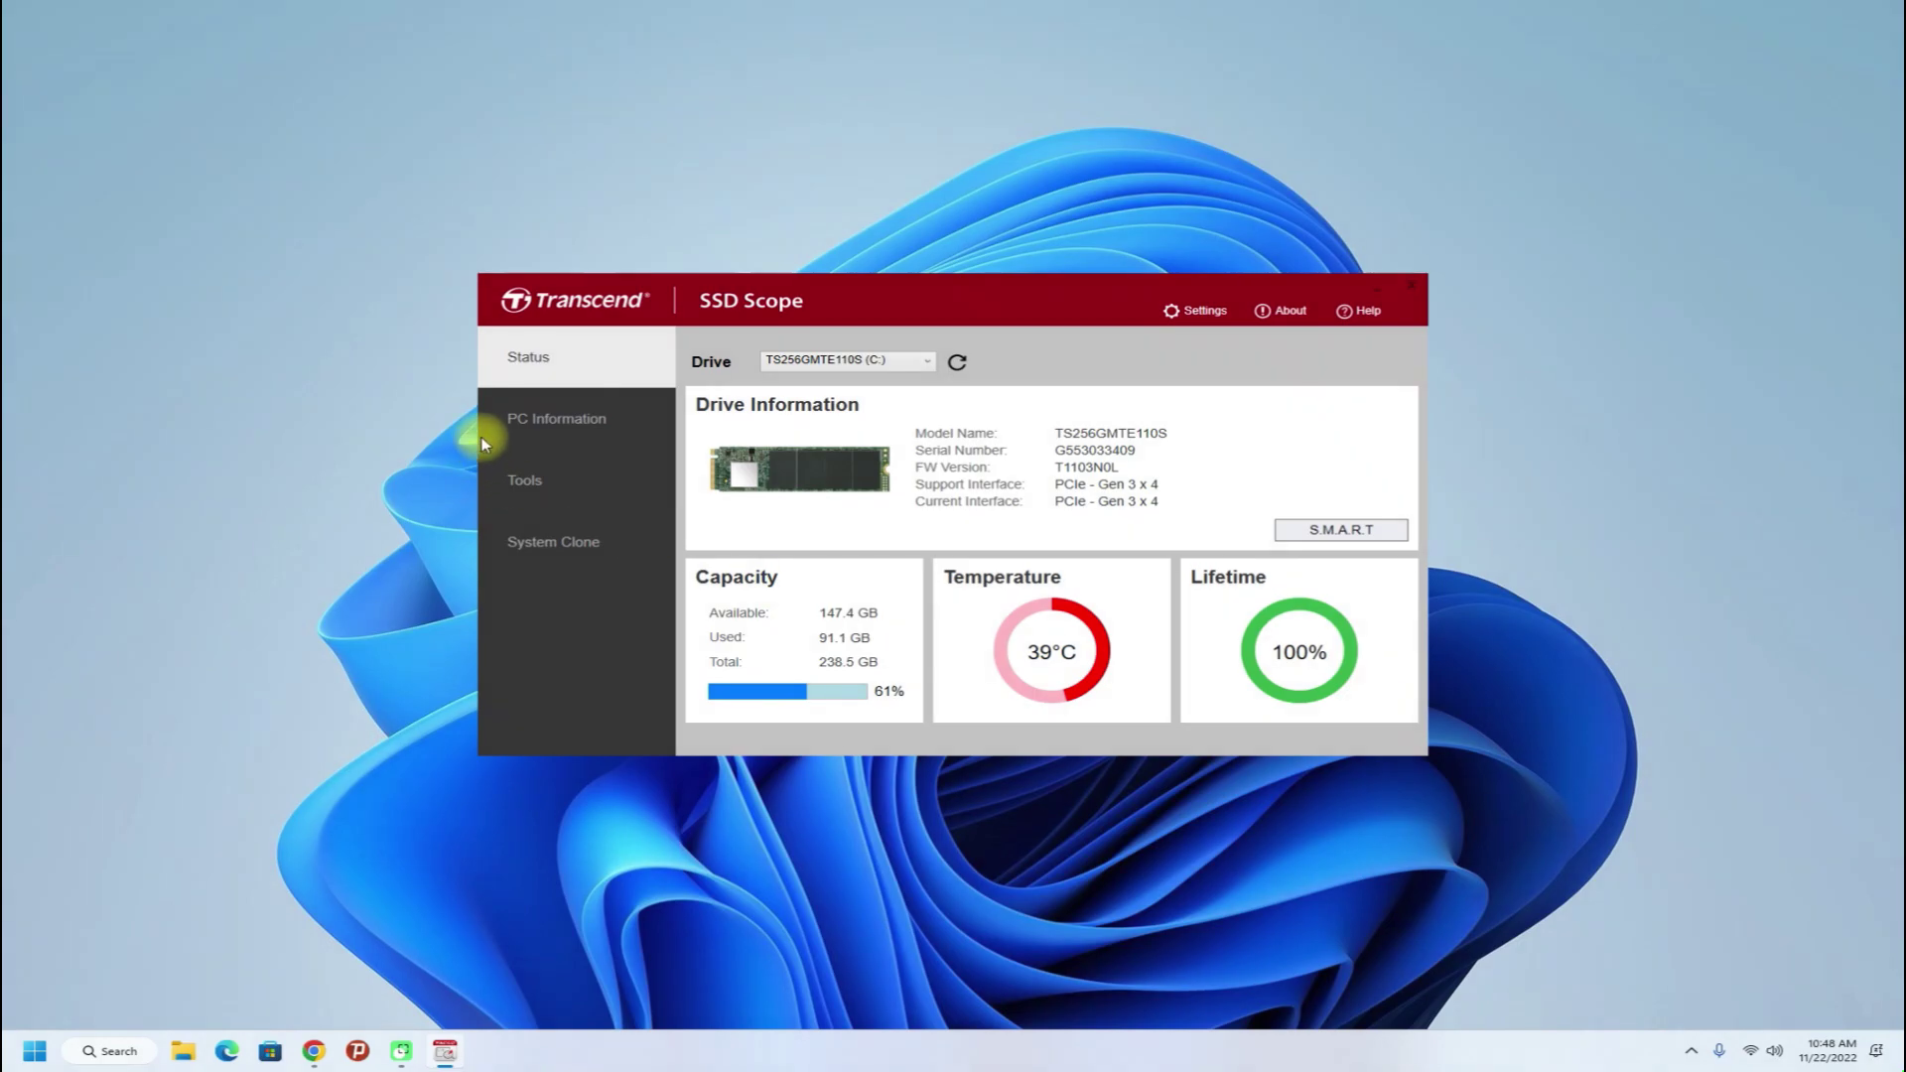
- Run the Performance benchmark in Tools, yielding 1558.0 MB/s read and 622.7 MB/s write
left_click(520, 480)
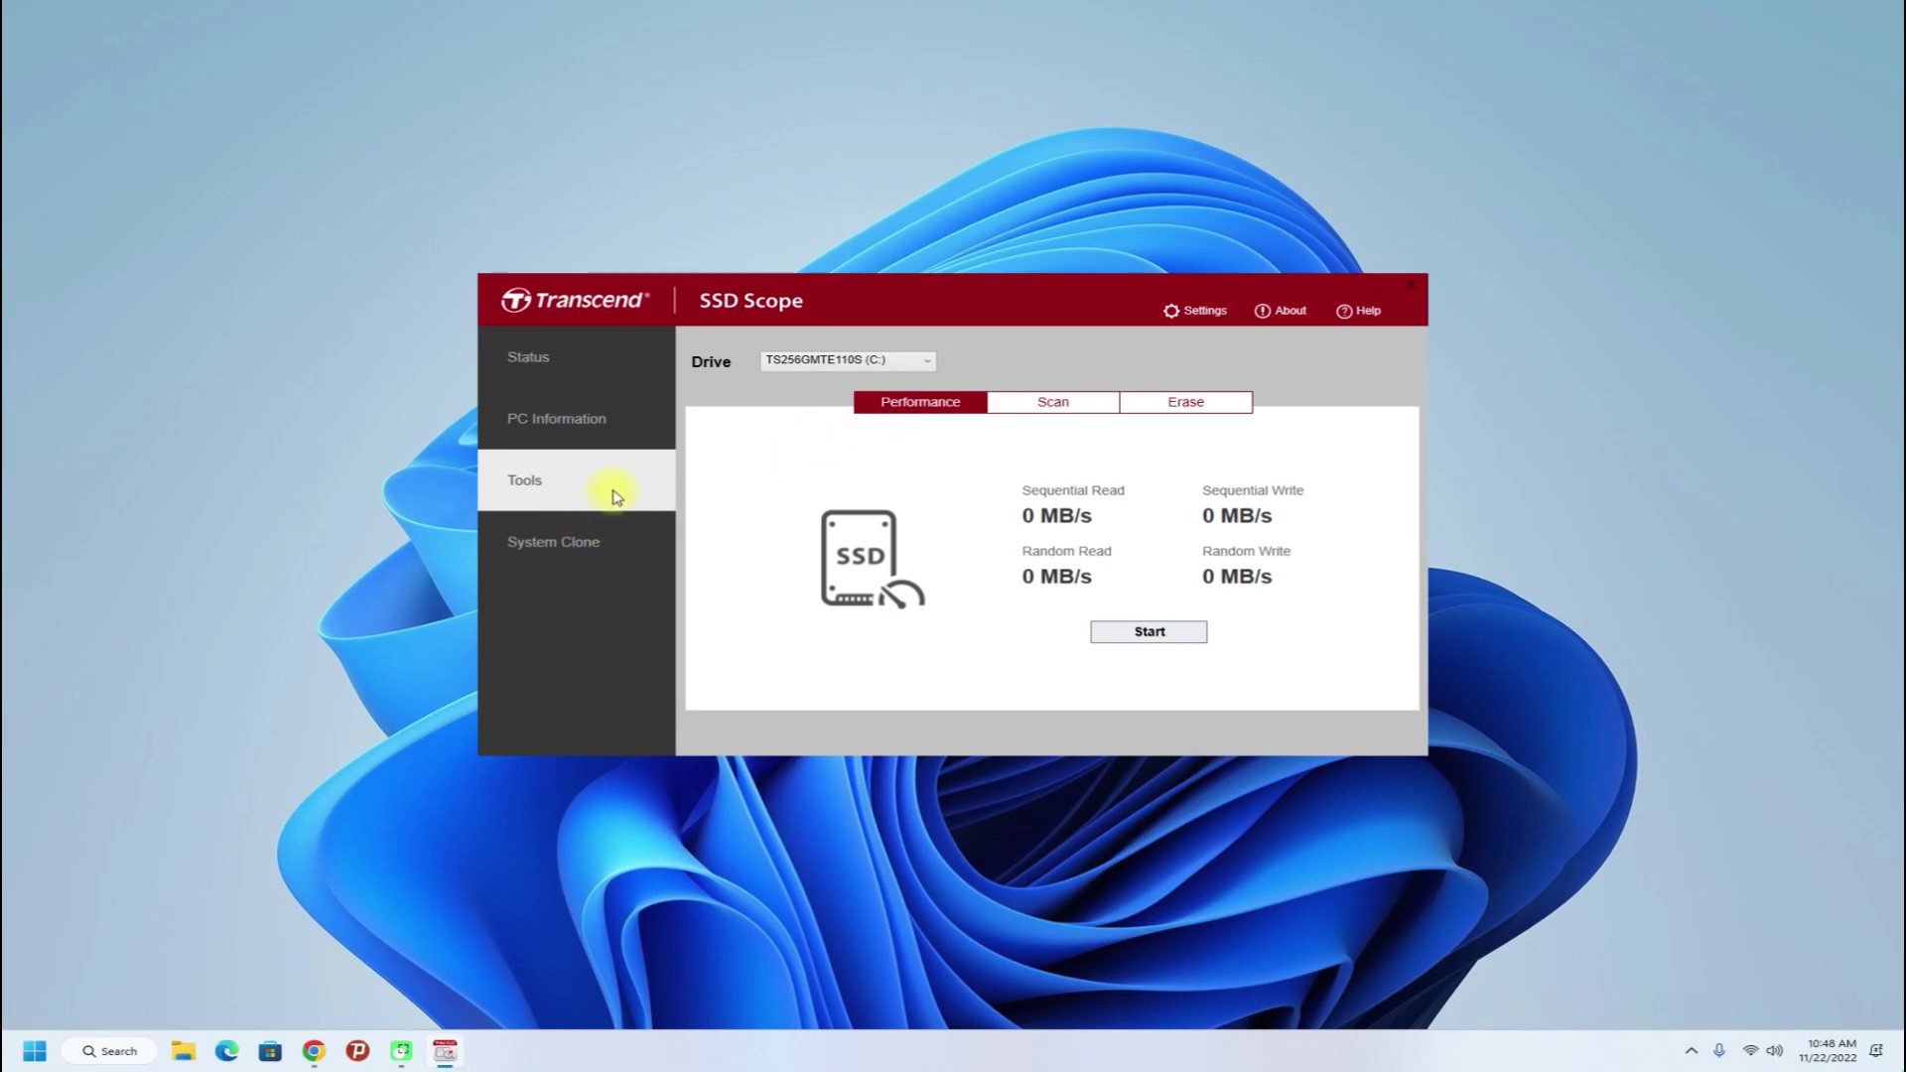
left_click(1165, 635)
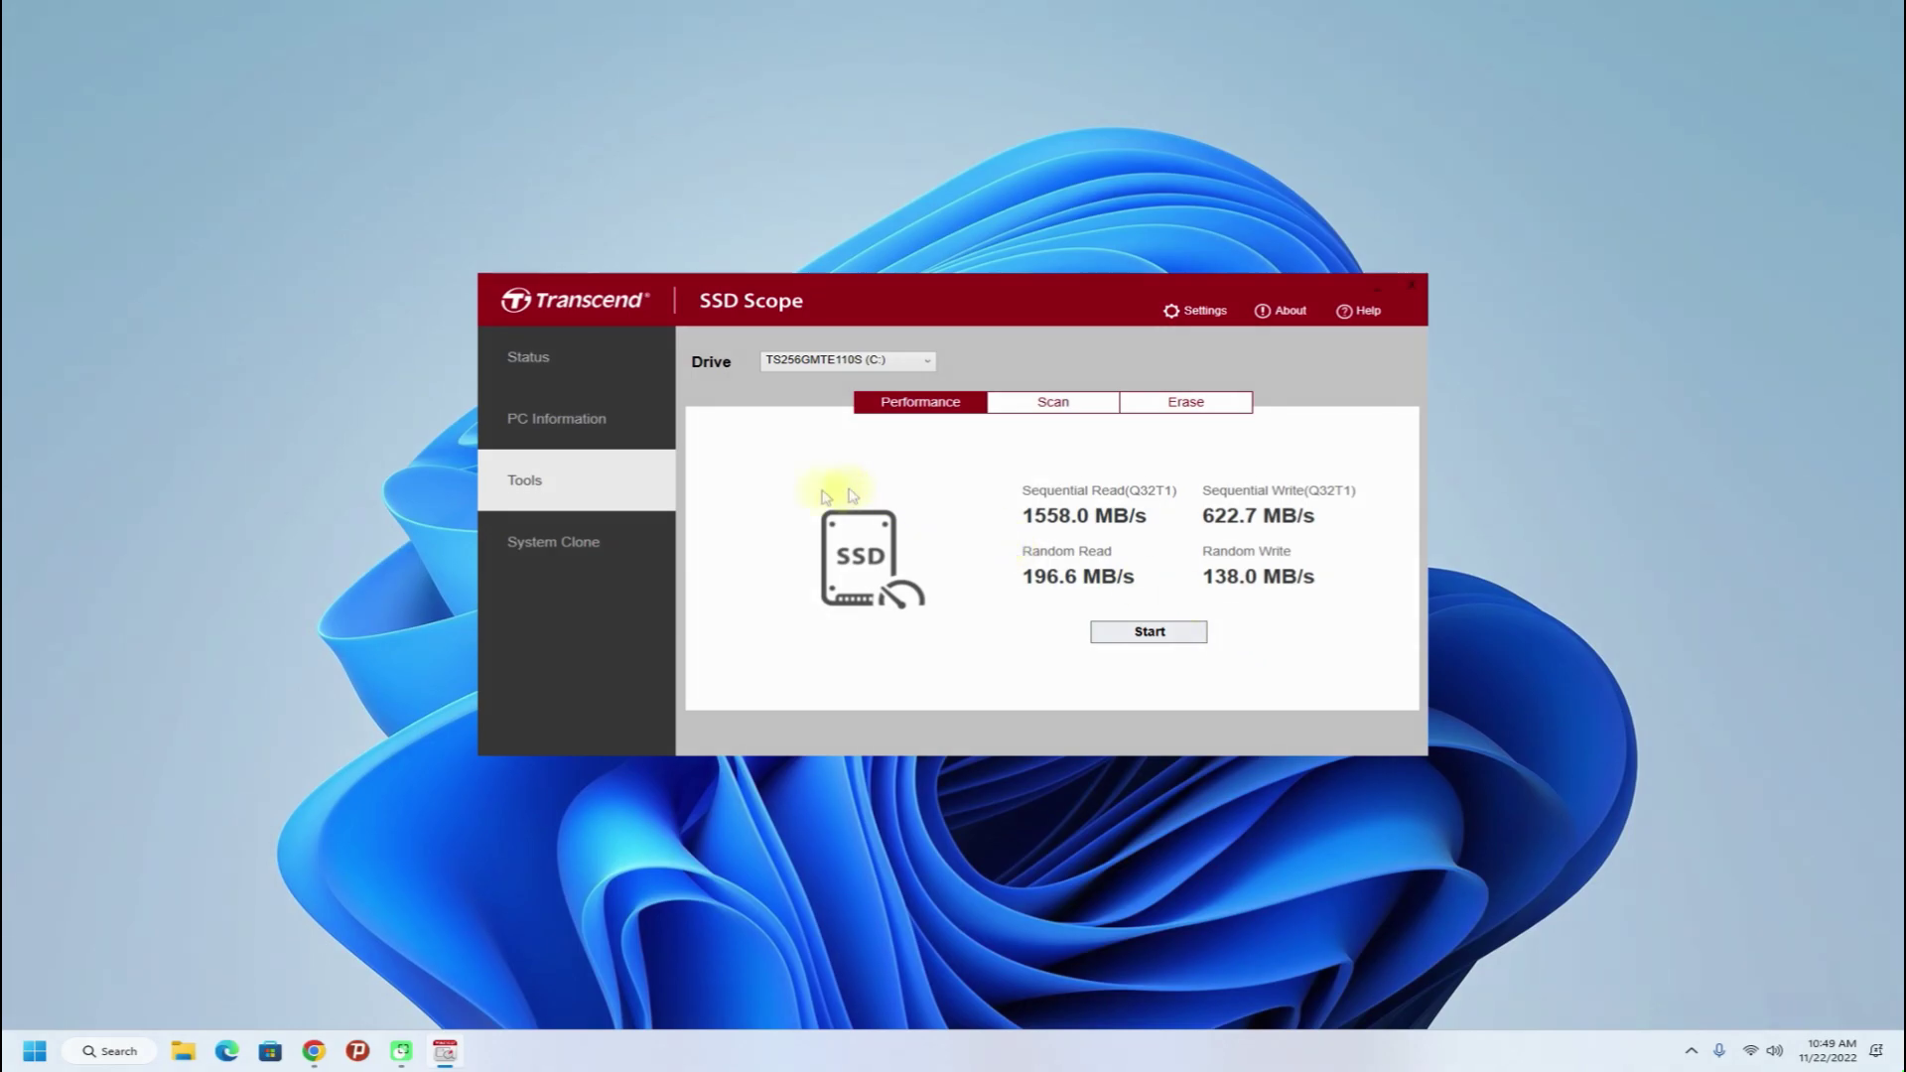
- Show PC Information System Details: Intel i5-10600K, Windows 11 Pro, 15.61 GB DRAM
left_click(557, 422)
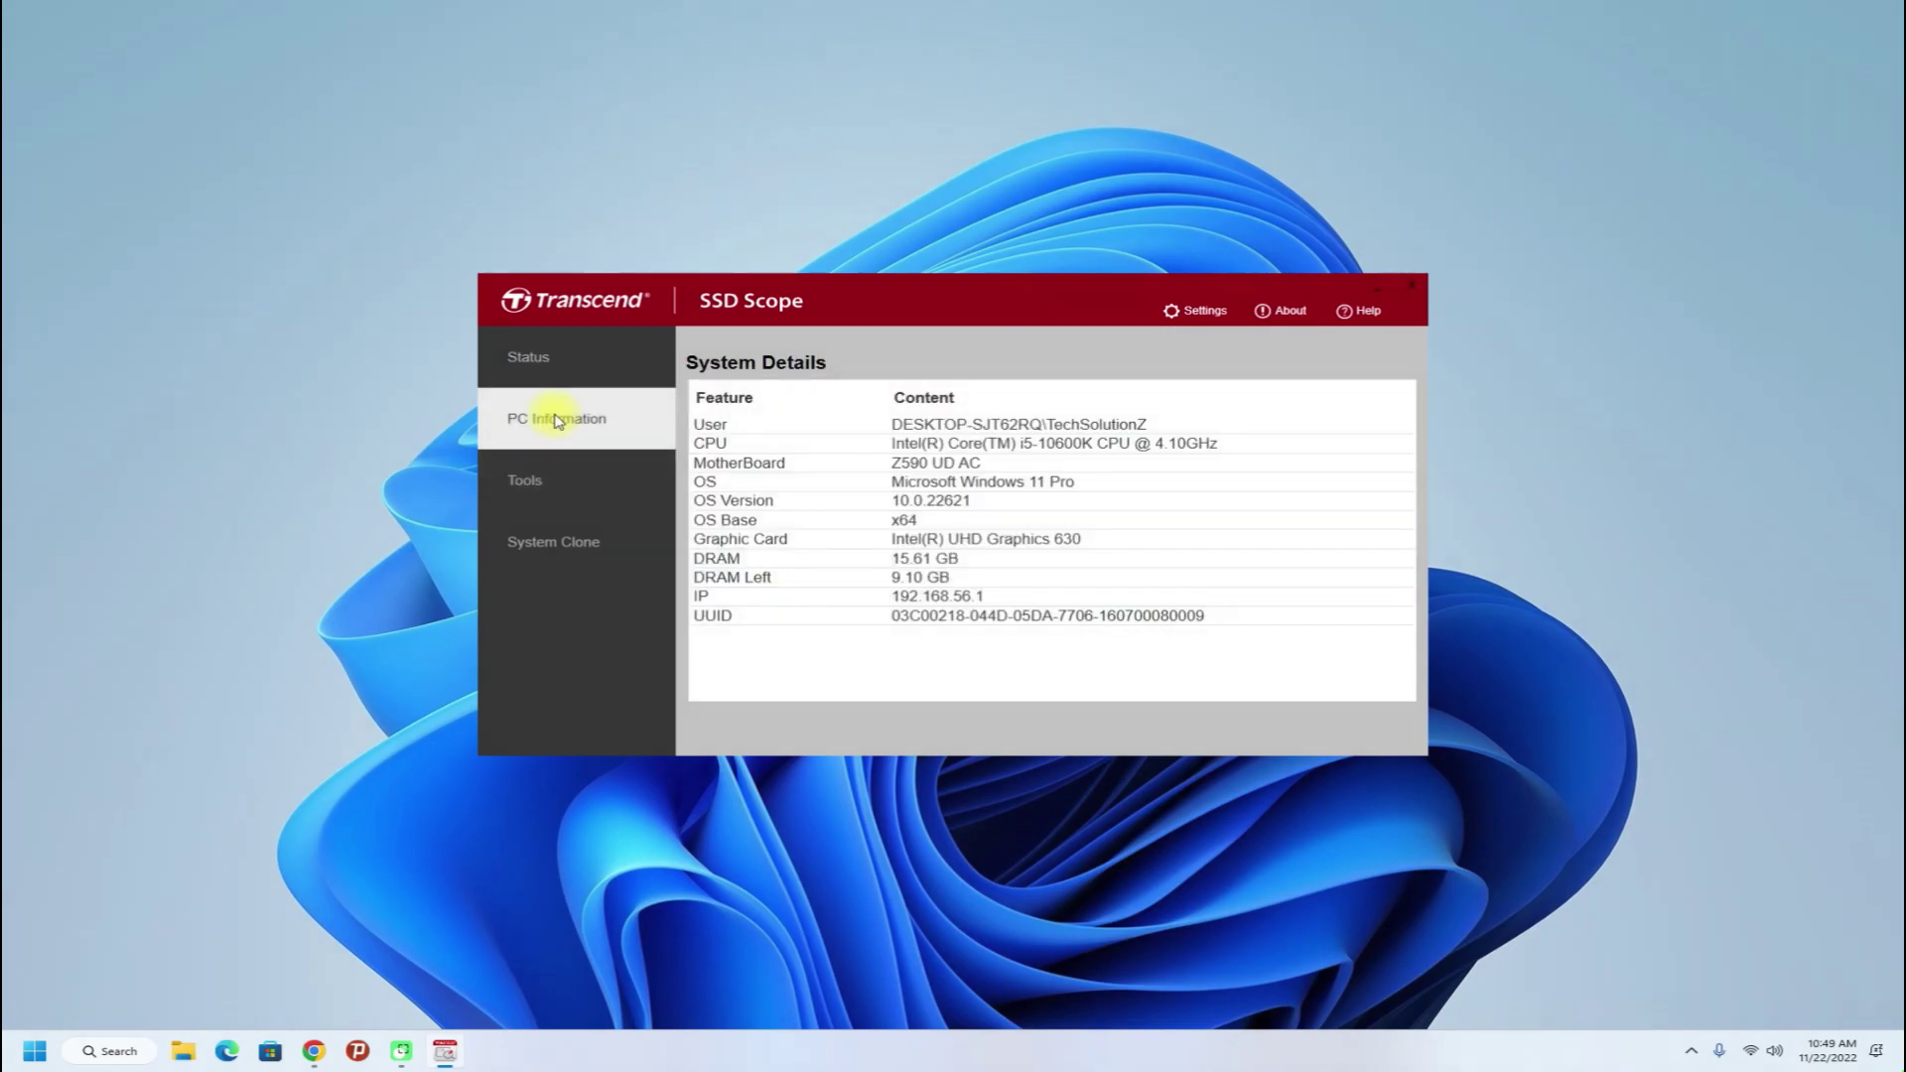